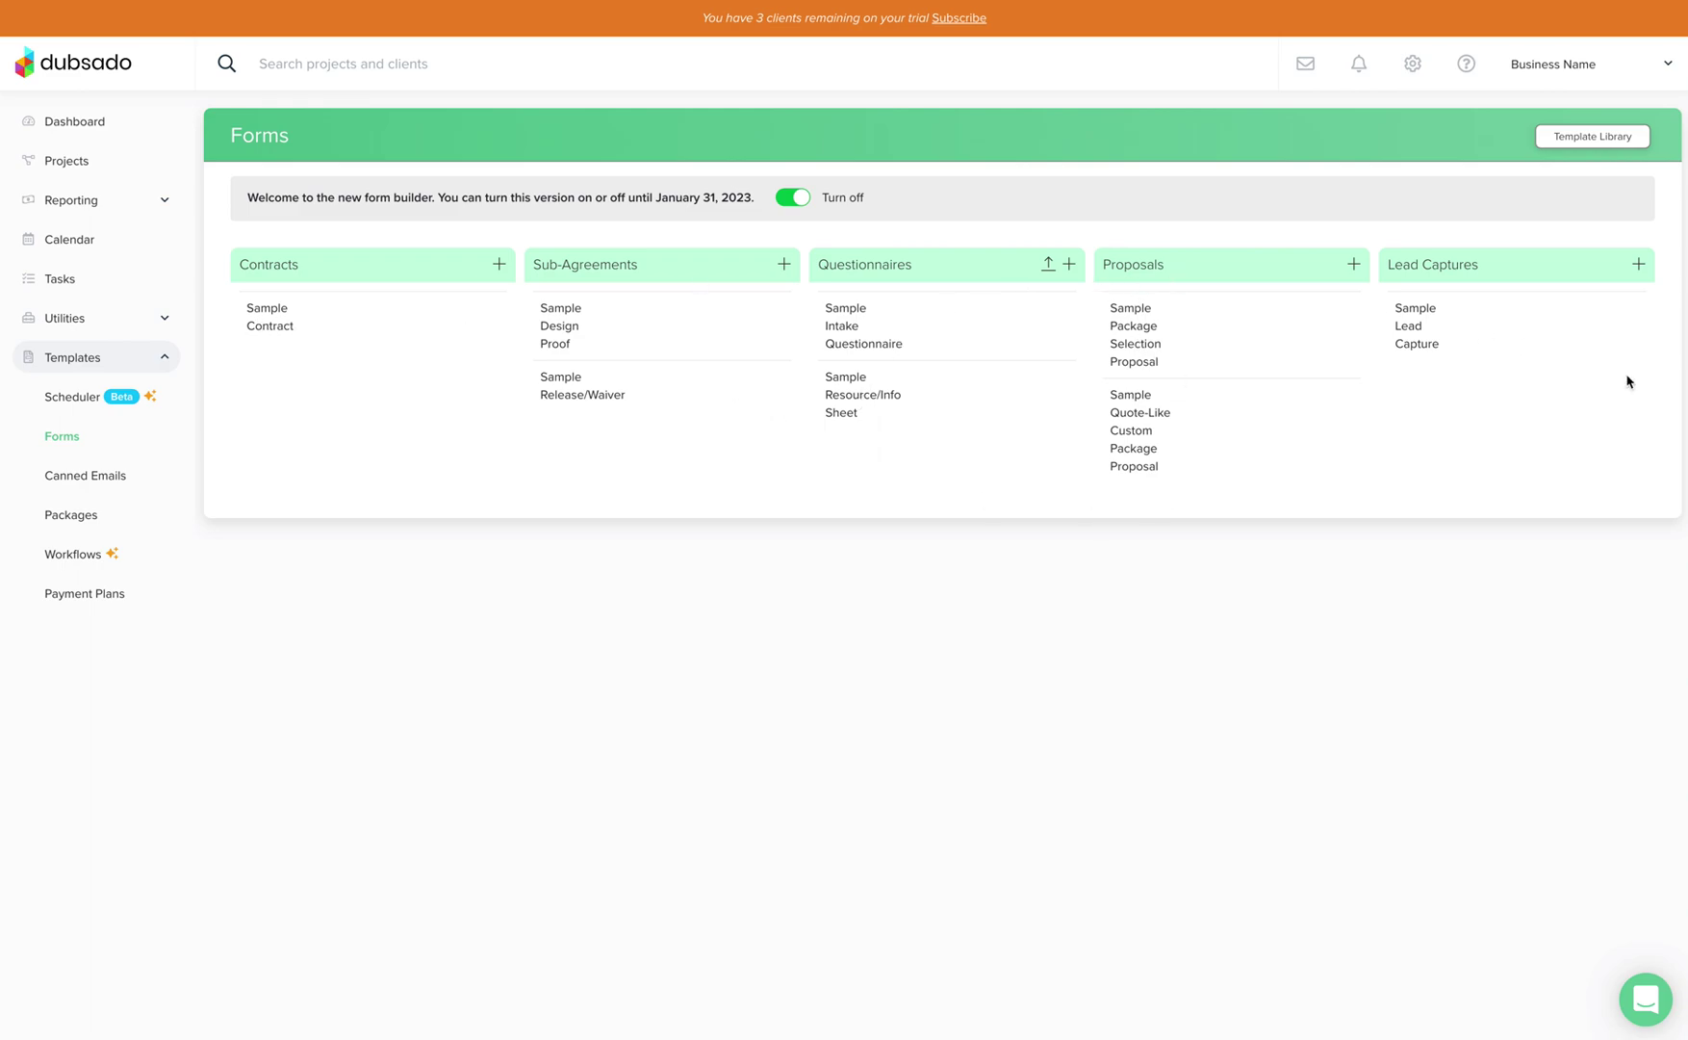
- Open the Sample Lead Capture form and show its Form settings panel
left_click(1423, 313)
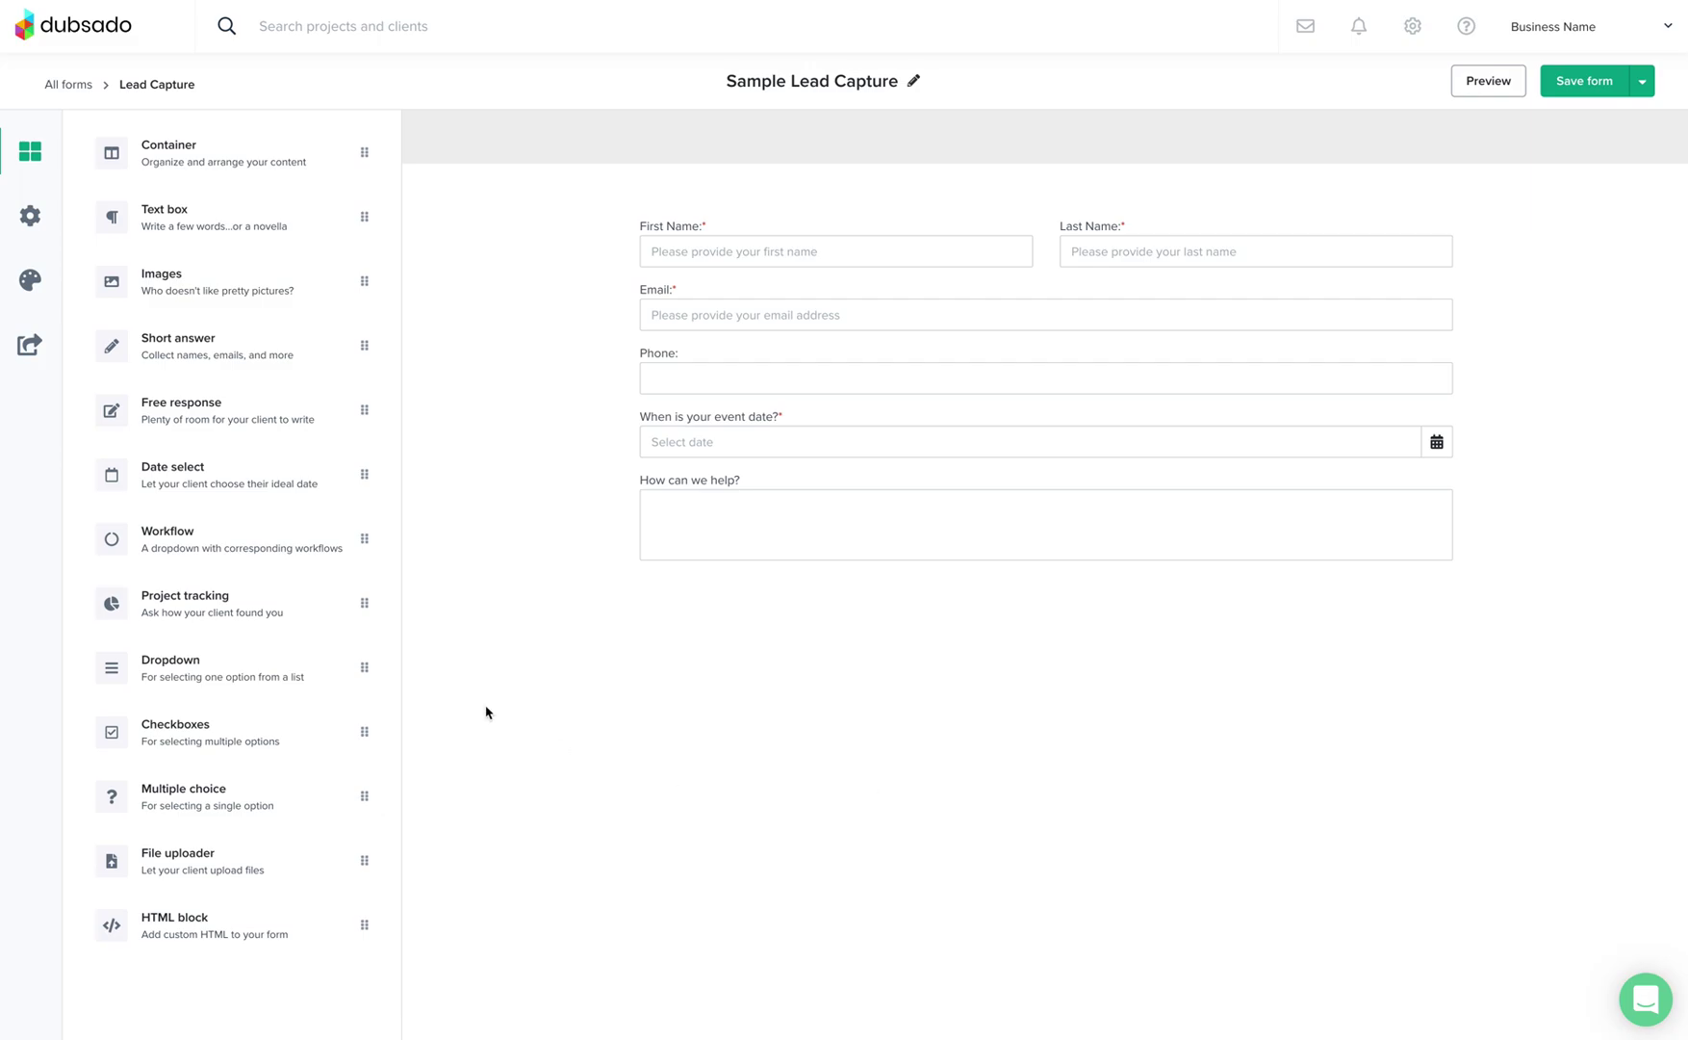
left_click(28, 220)
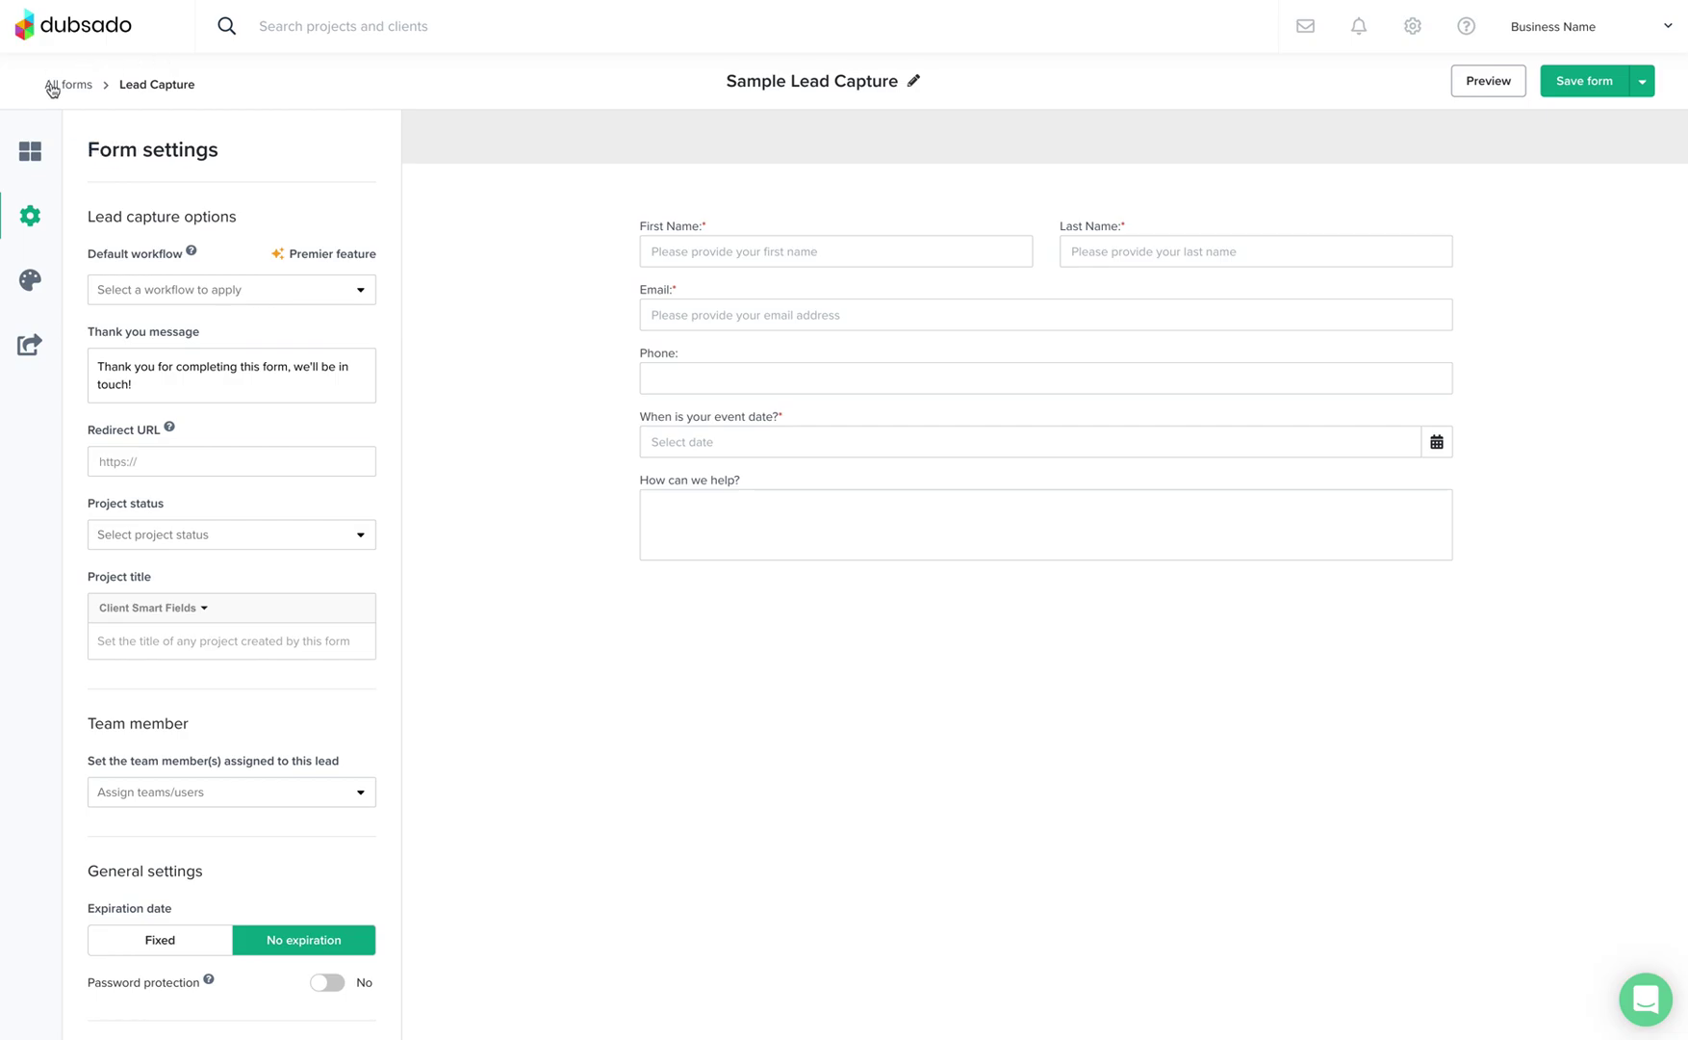
- Return to the Dashboard via the dubsado logo and expand Templates in the sidebar
left_click(72, 36)
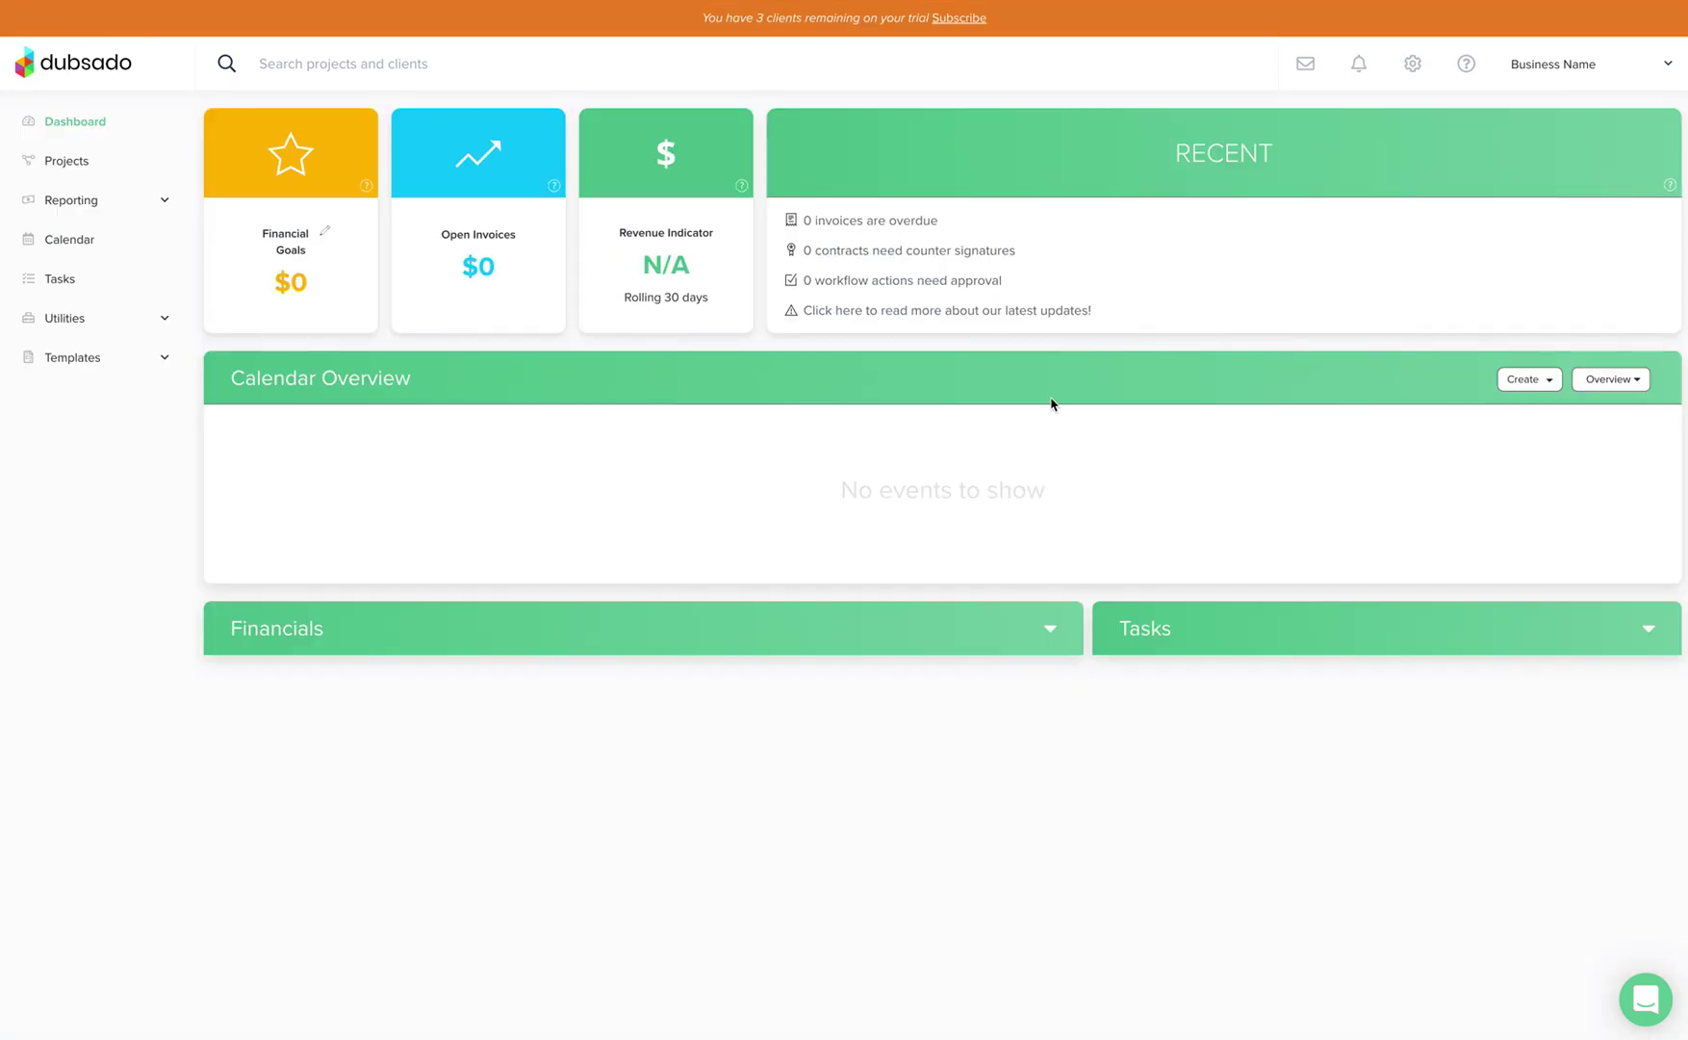
left_click(162, 358)
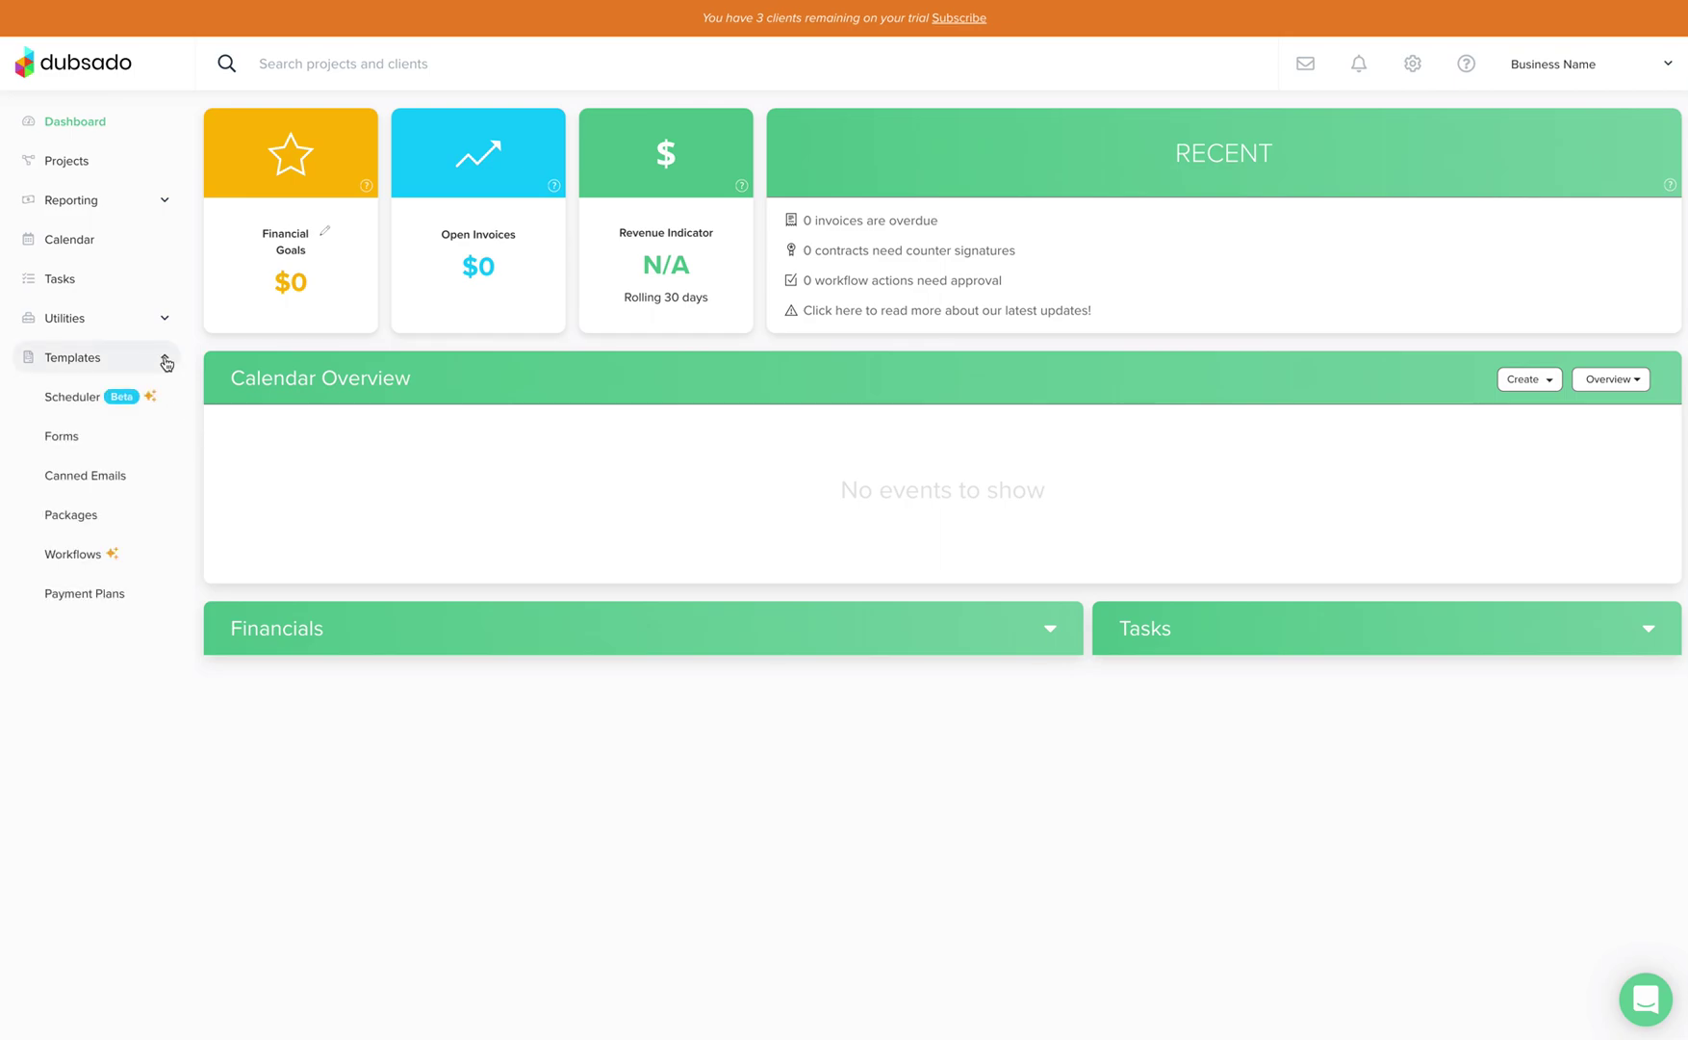
- Add a new workflow under Templates > Workflows named 'TEST' and continue to its editor
left_click(74, 554)
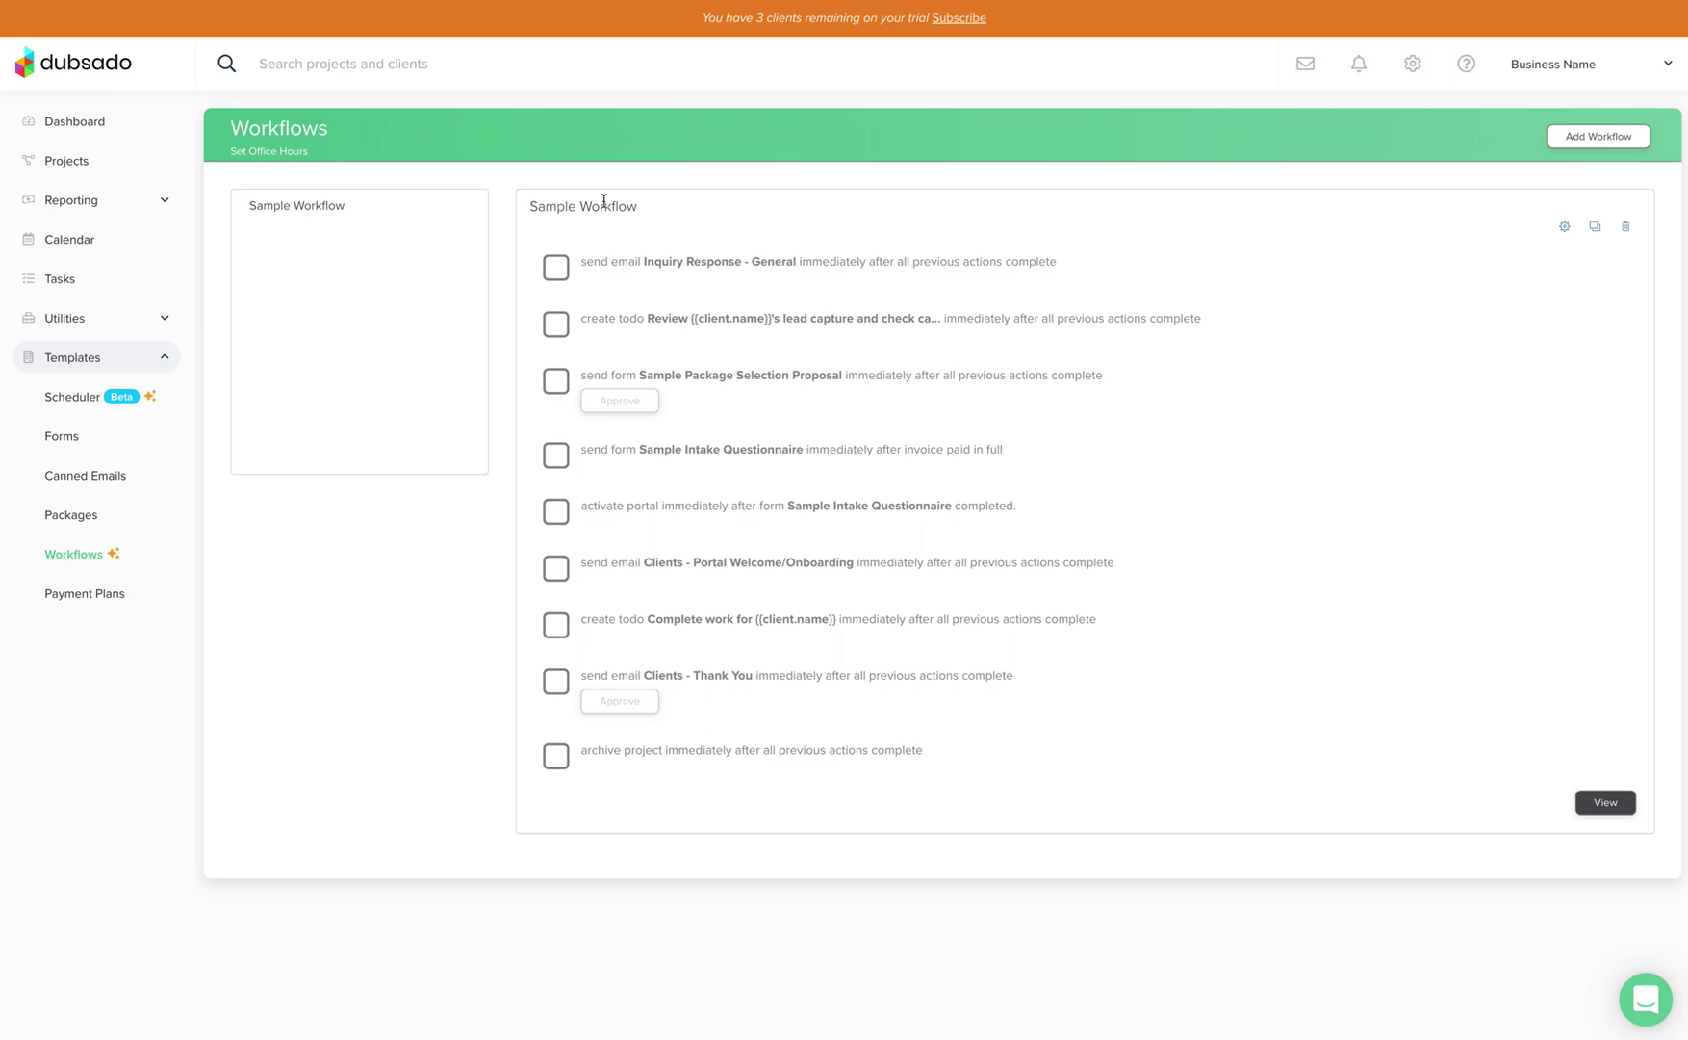
left_click(1599, 136)
left_click(257, 222)
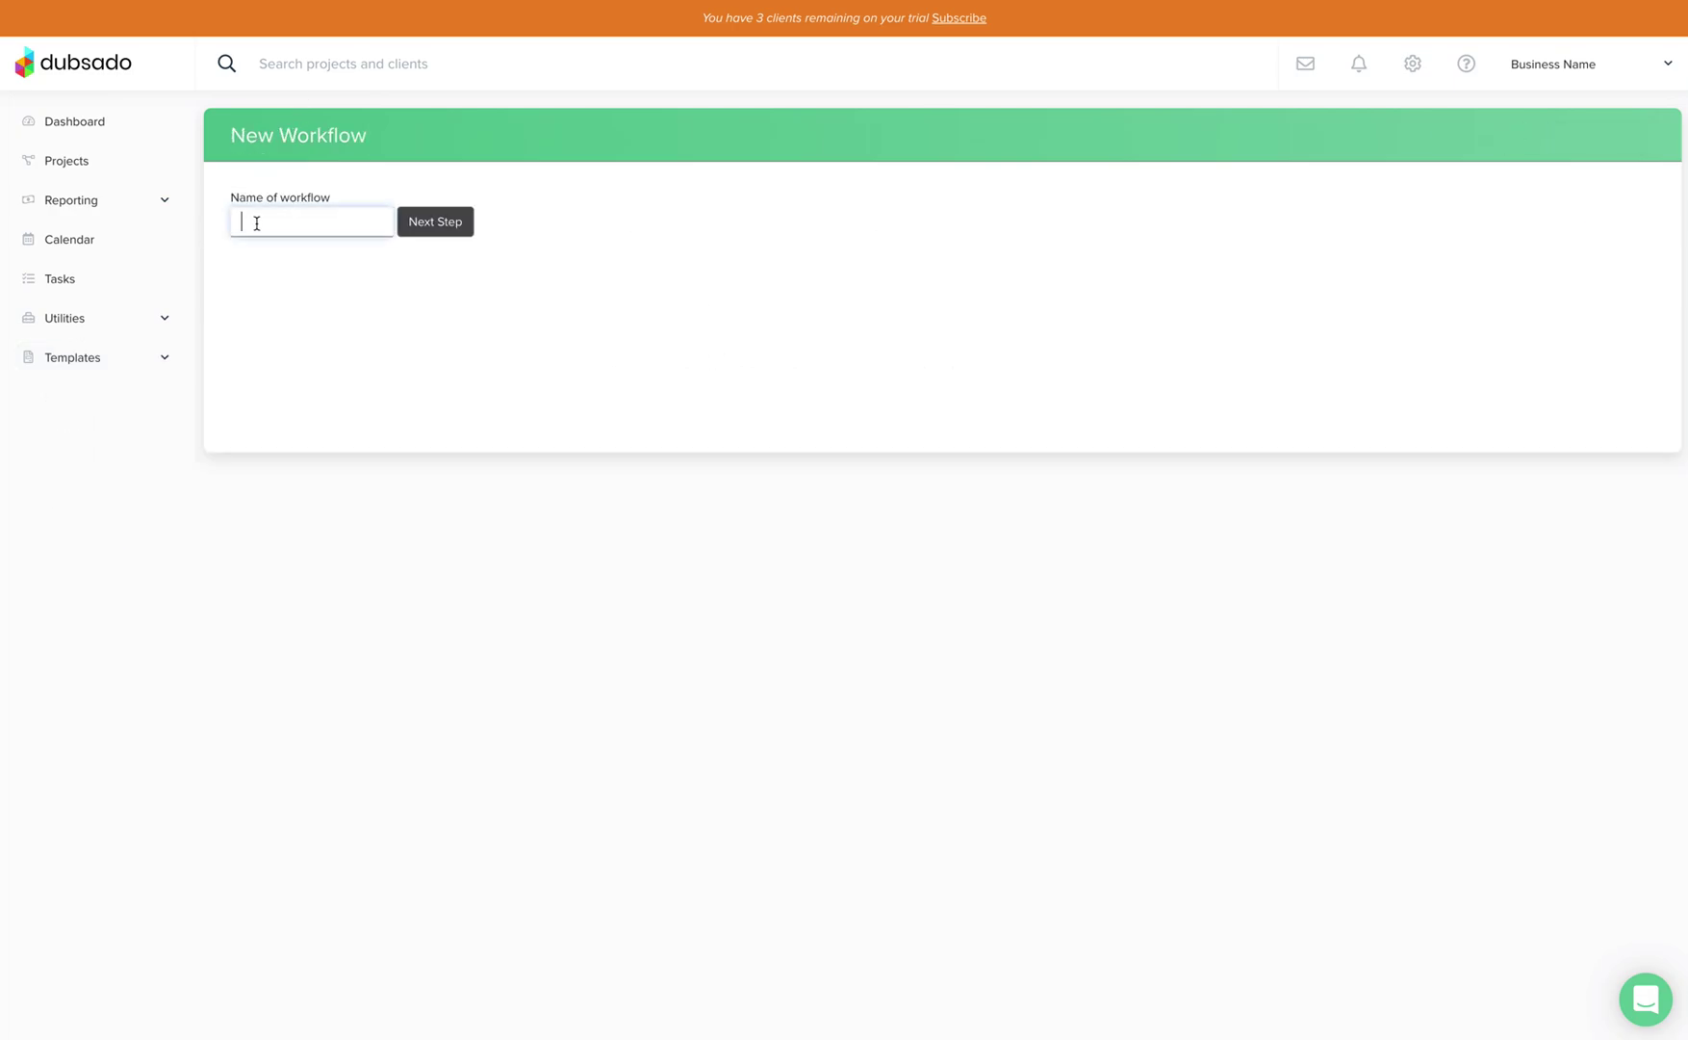
type("TEST")
left_click(421, 221)
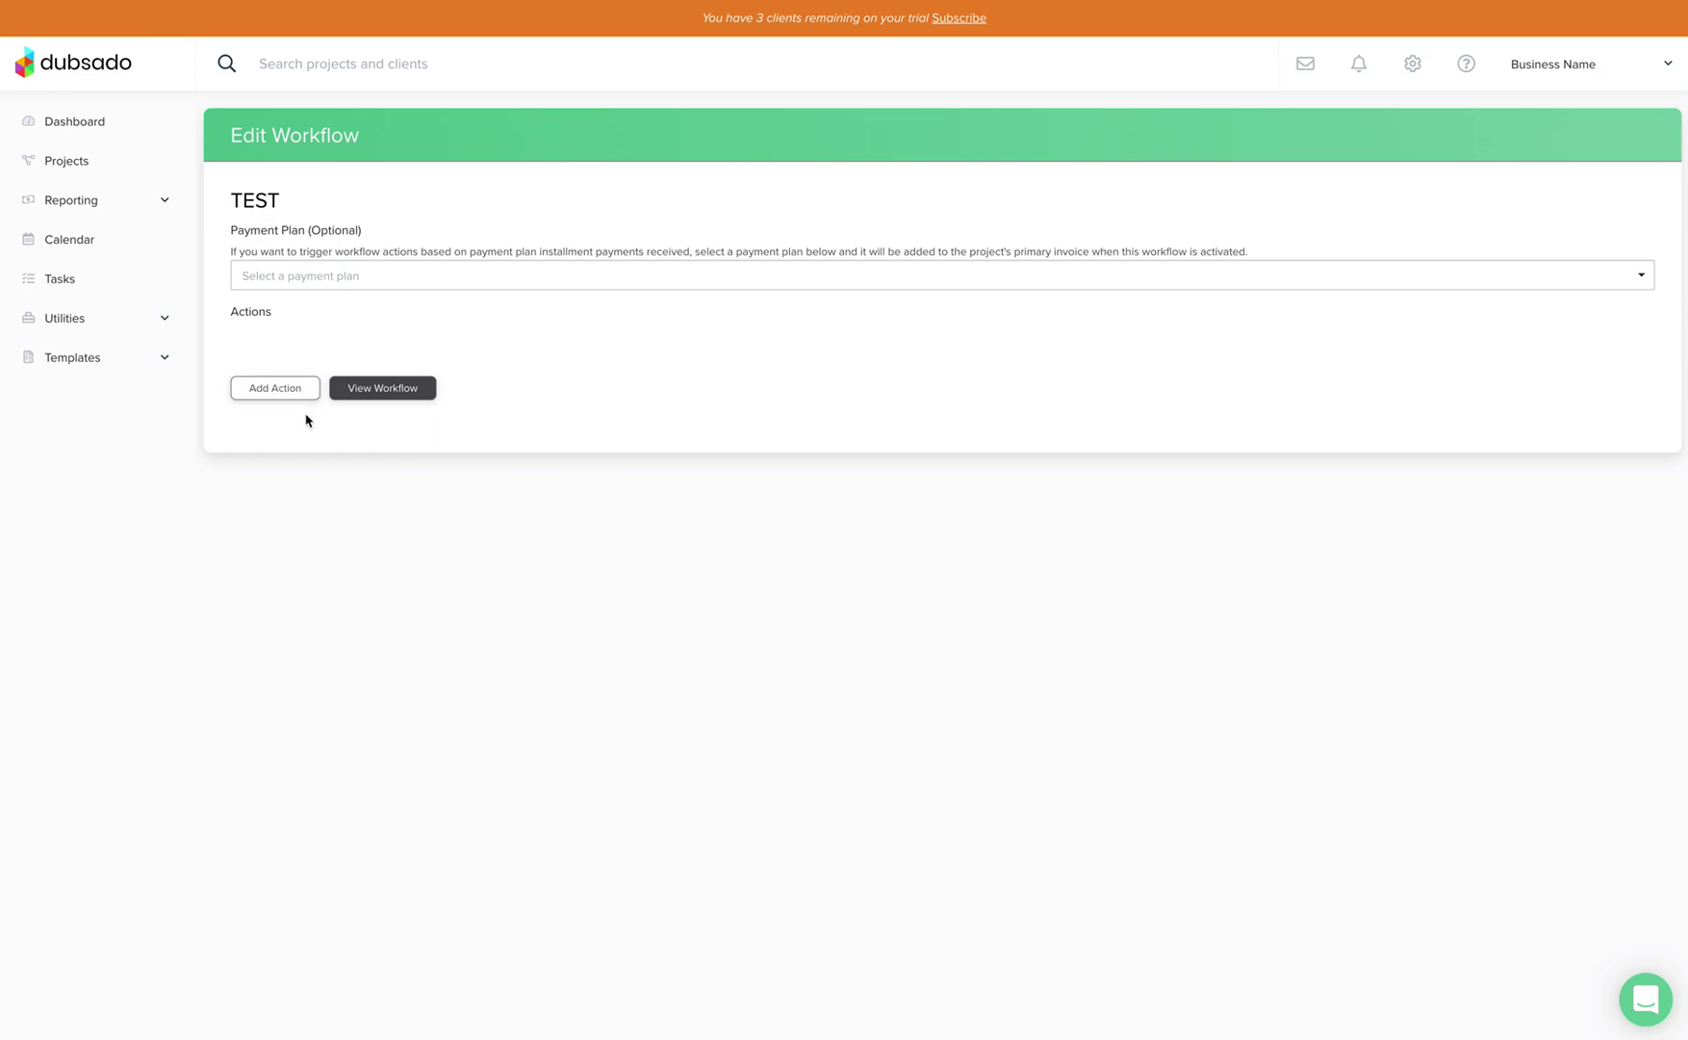
- Add a Send Email action using 'Inquiry Response - General' to the TEST workflow
left_click(299, 393)
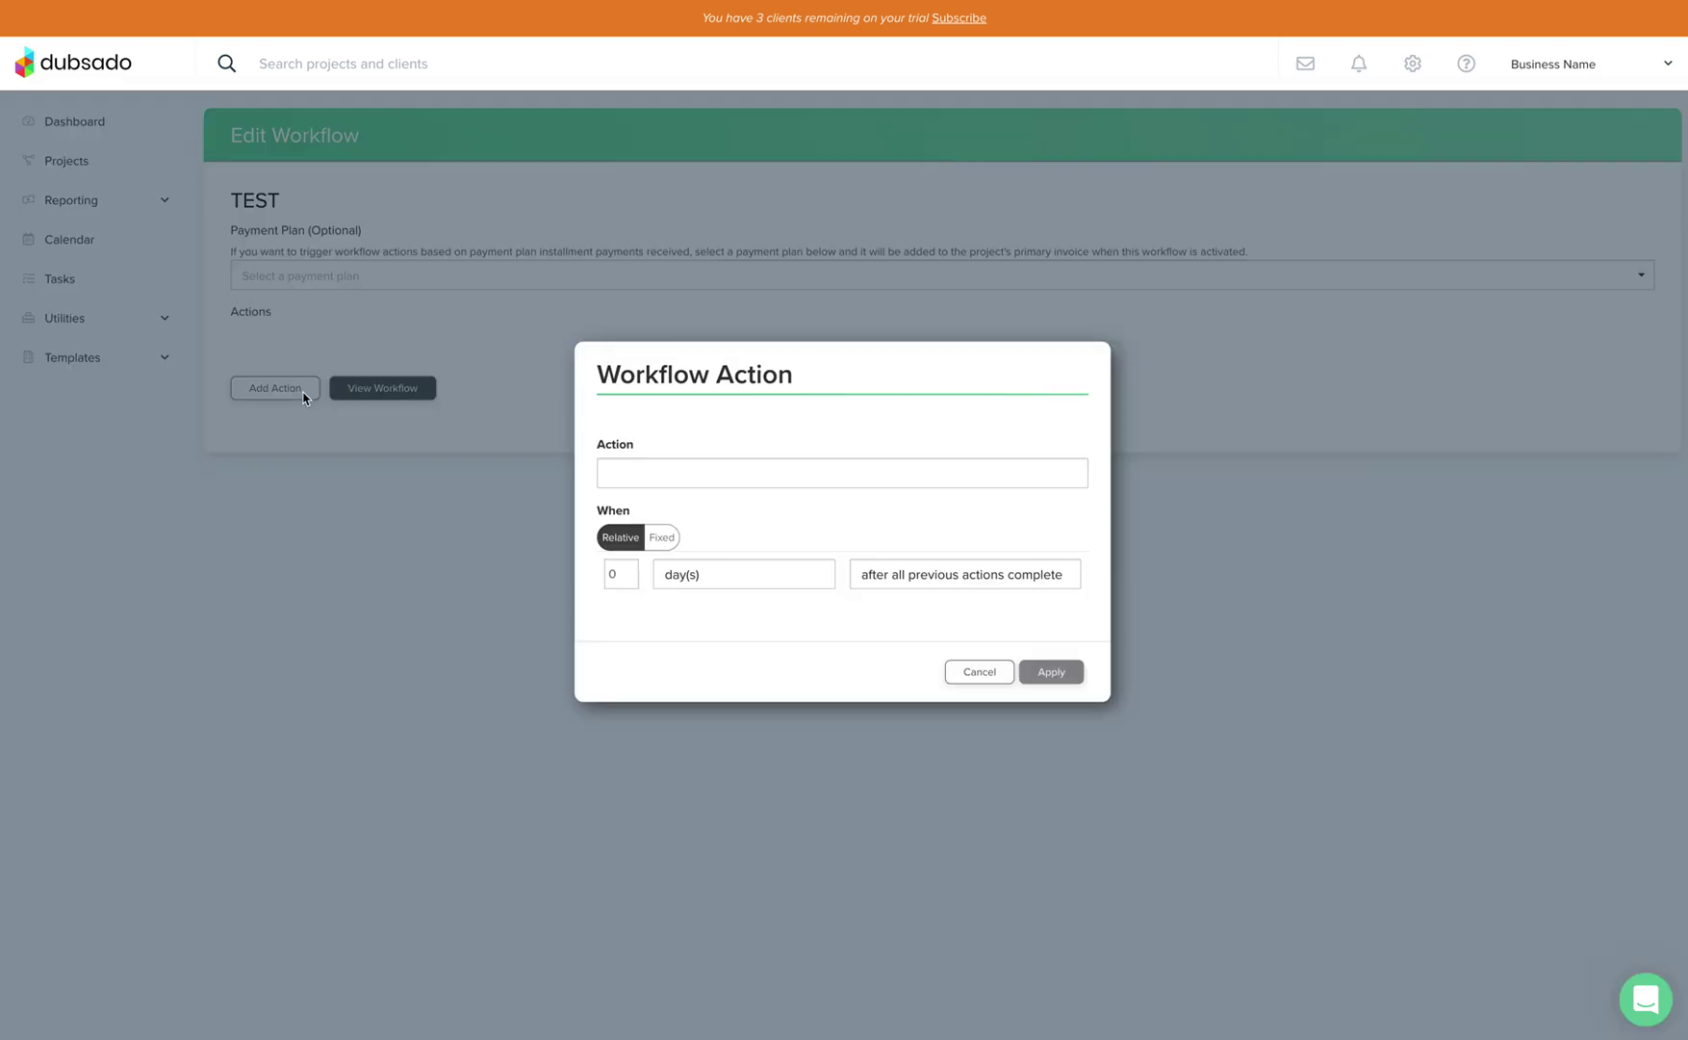
left_click(705, 471)
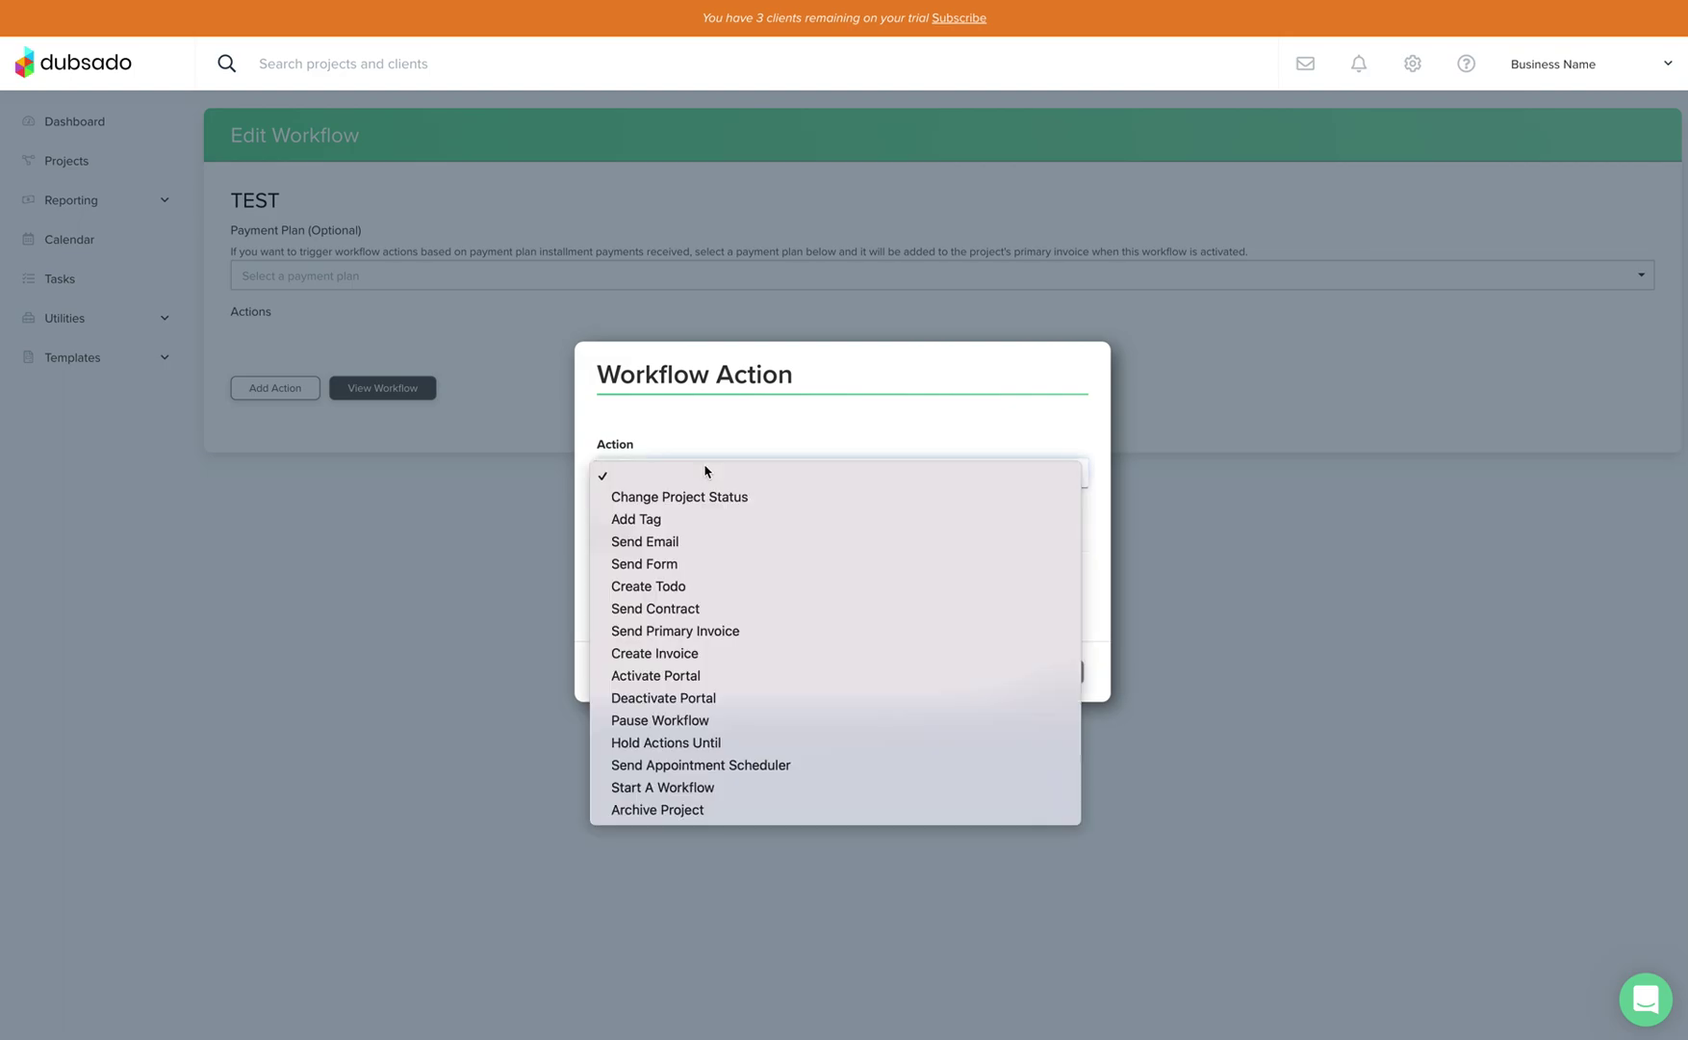
left_click(669, 542)
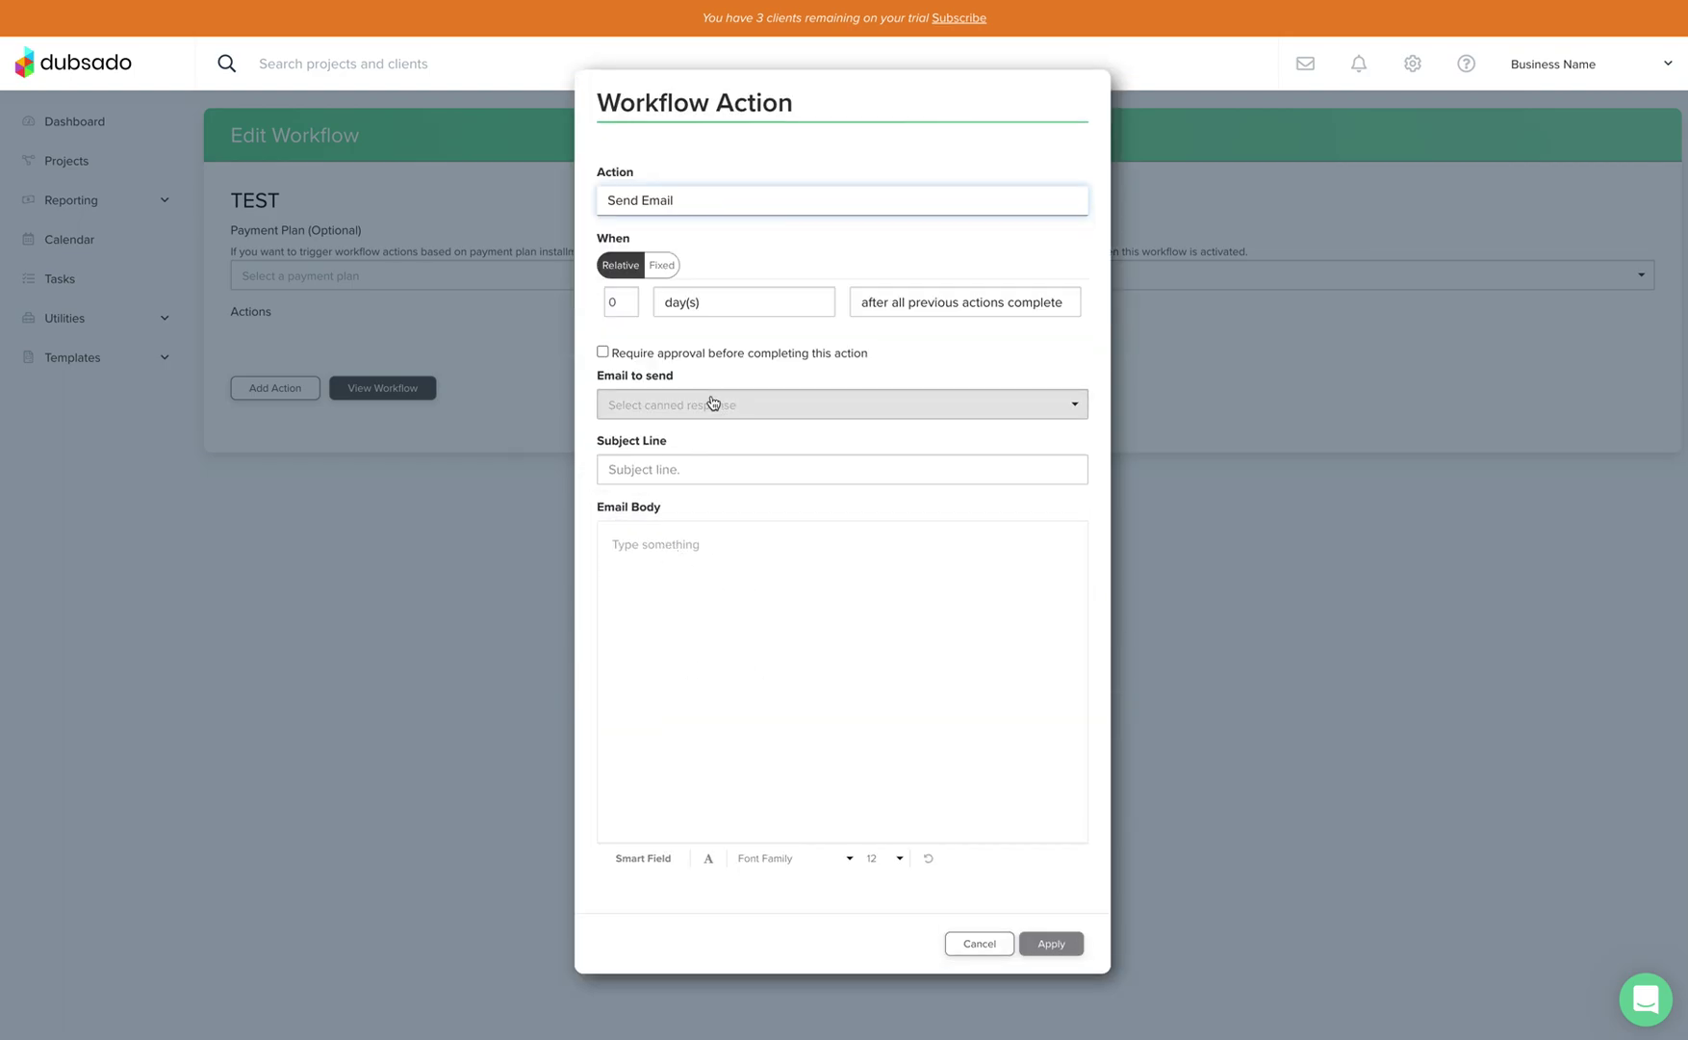
left_click(846, 411)
scroll(740, 499, "down", 1)
scroll(740, 499, "down", 3)
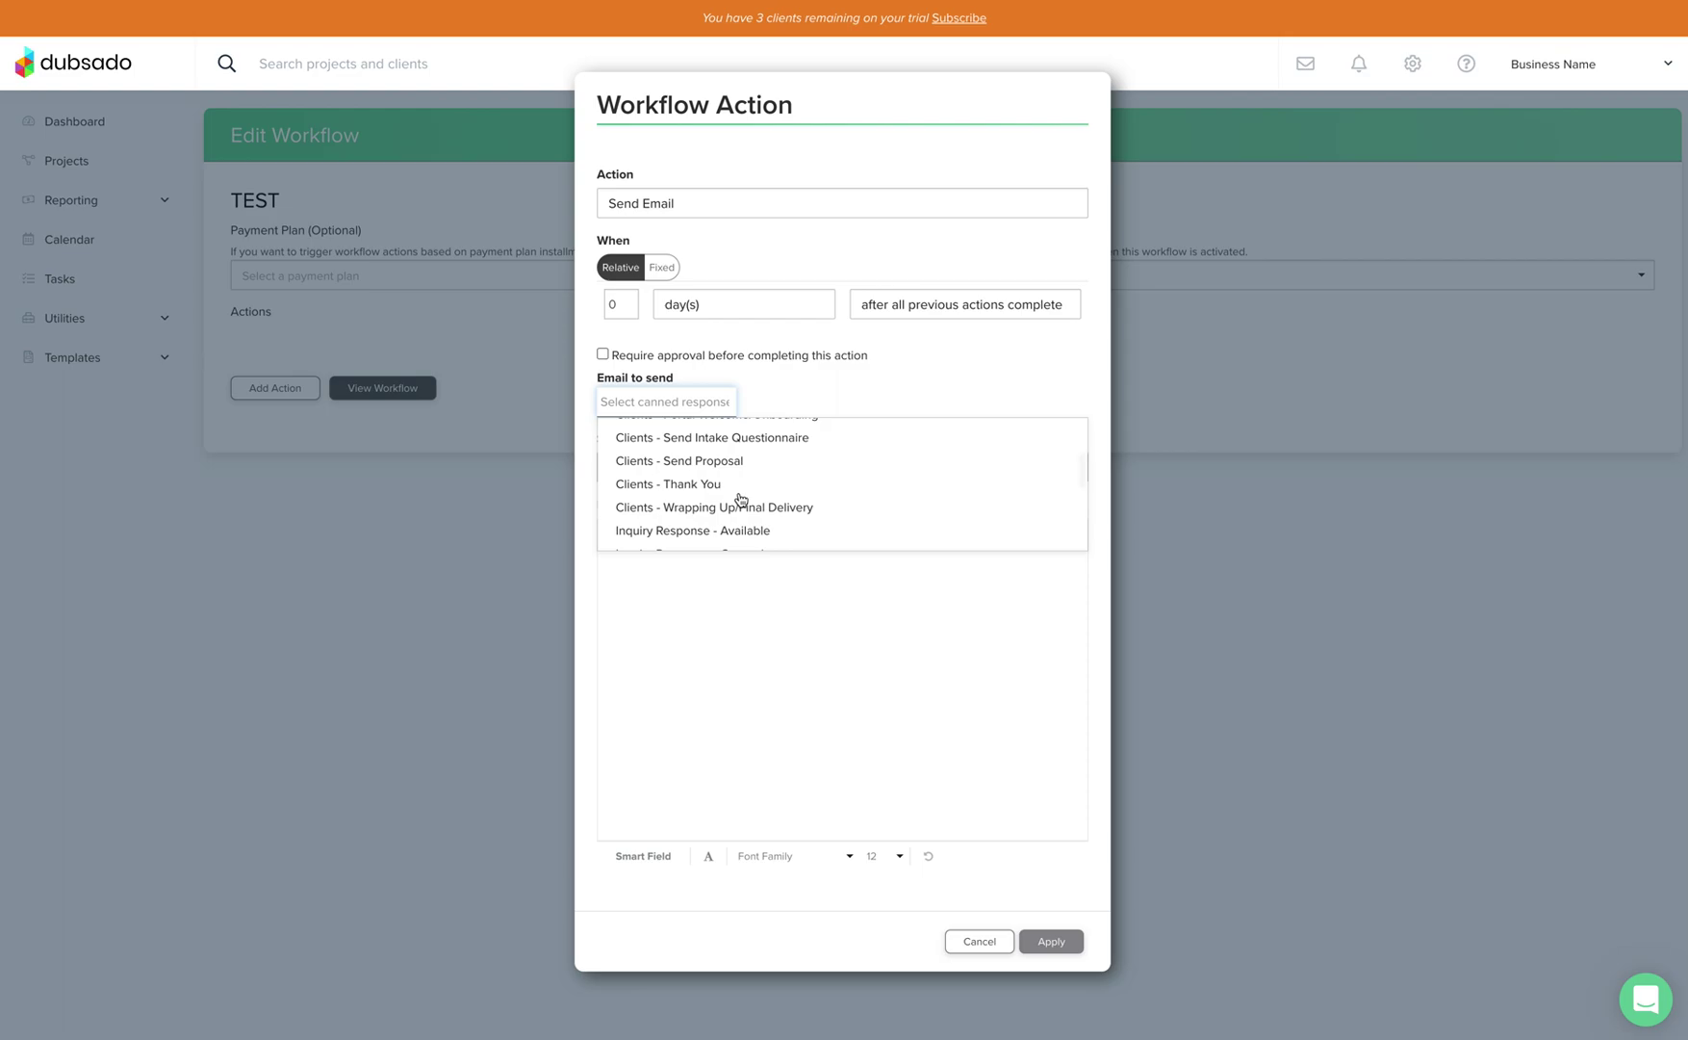
scroll(740, 499, "down", 3)
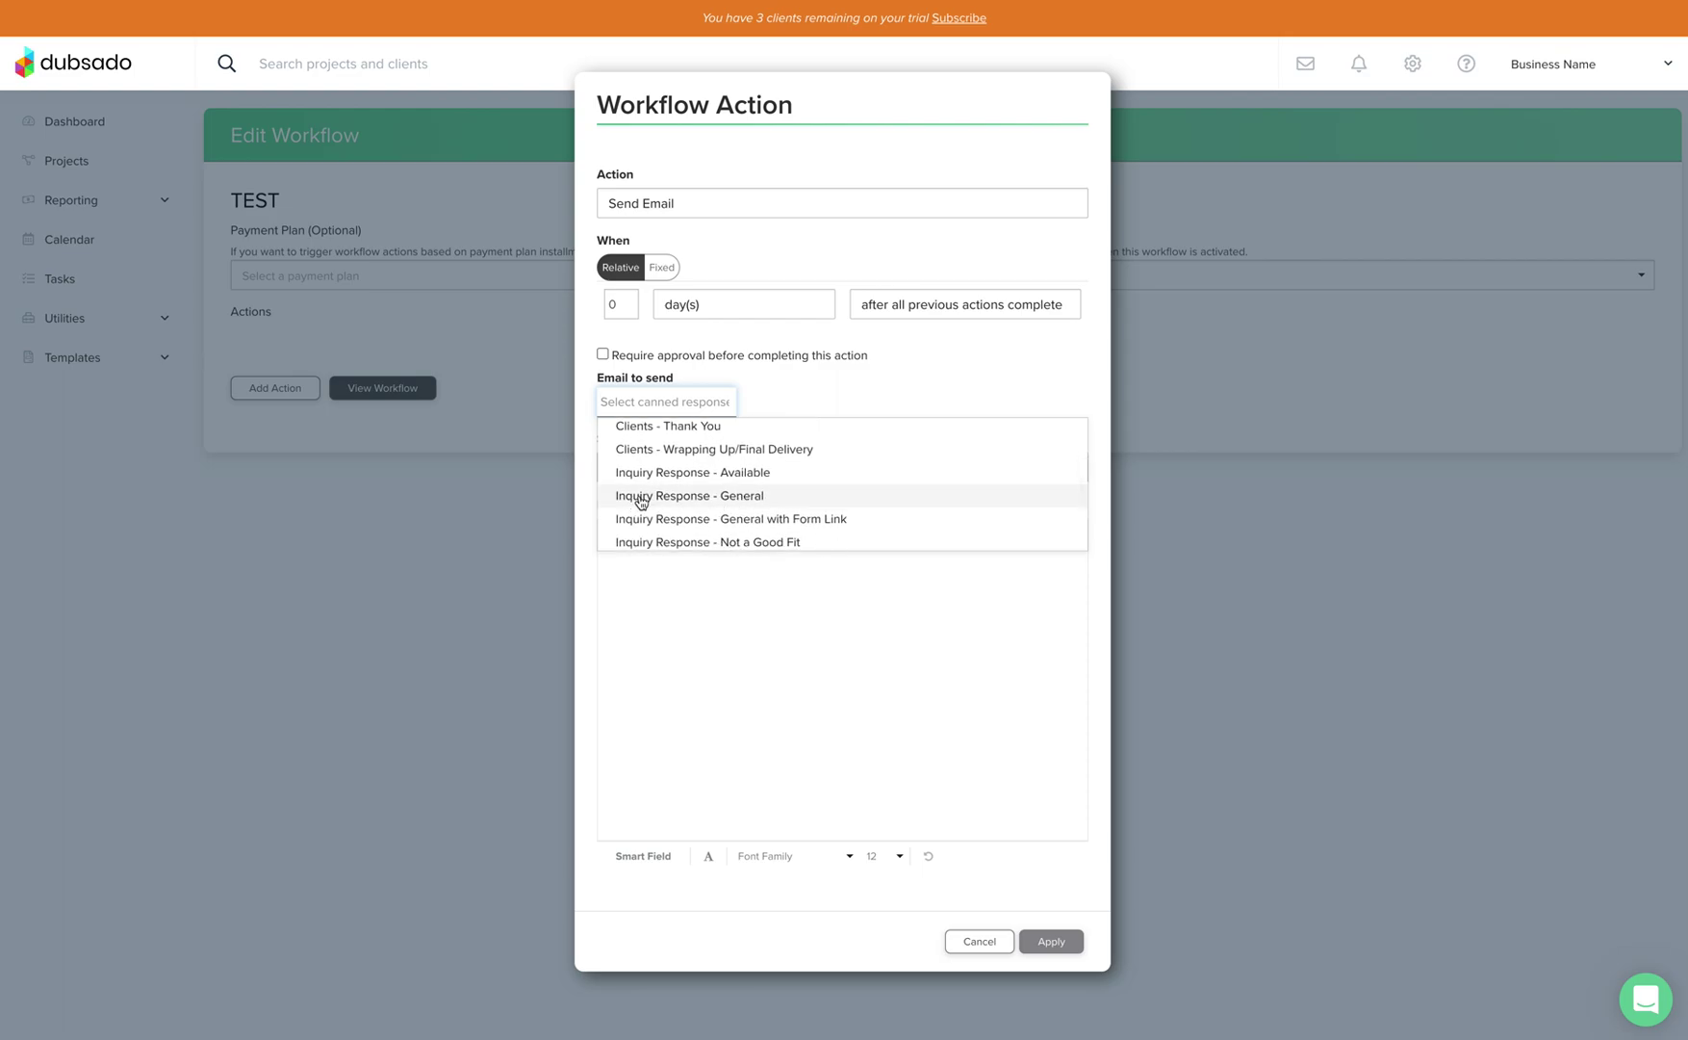
left_click(686, 496)
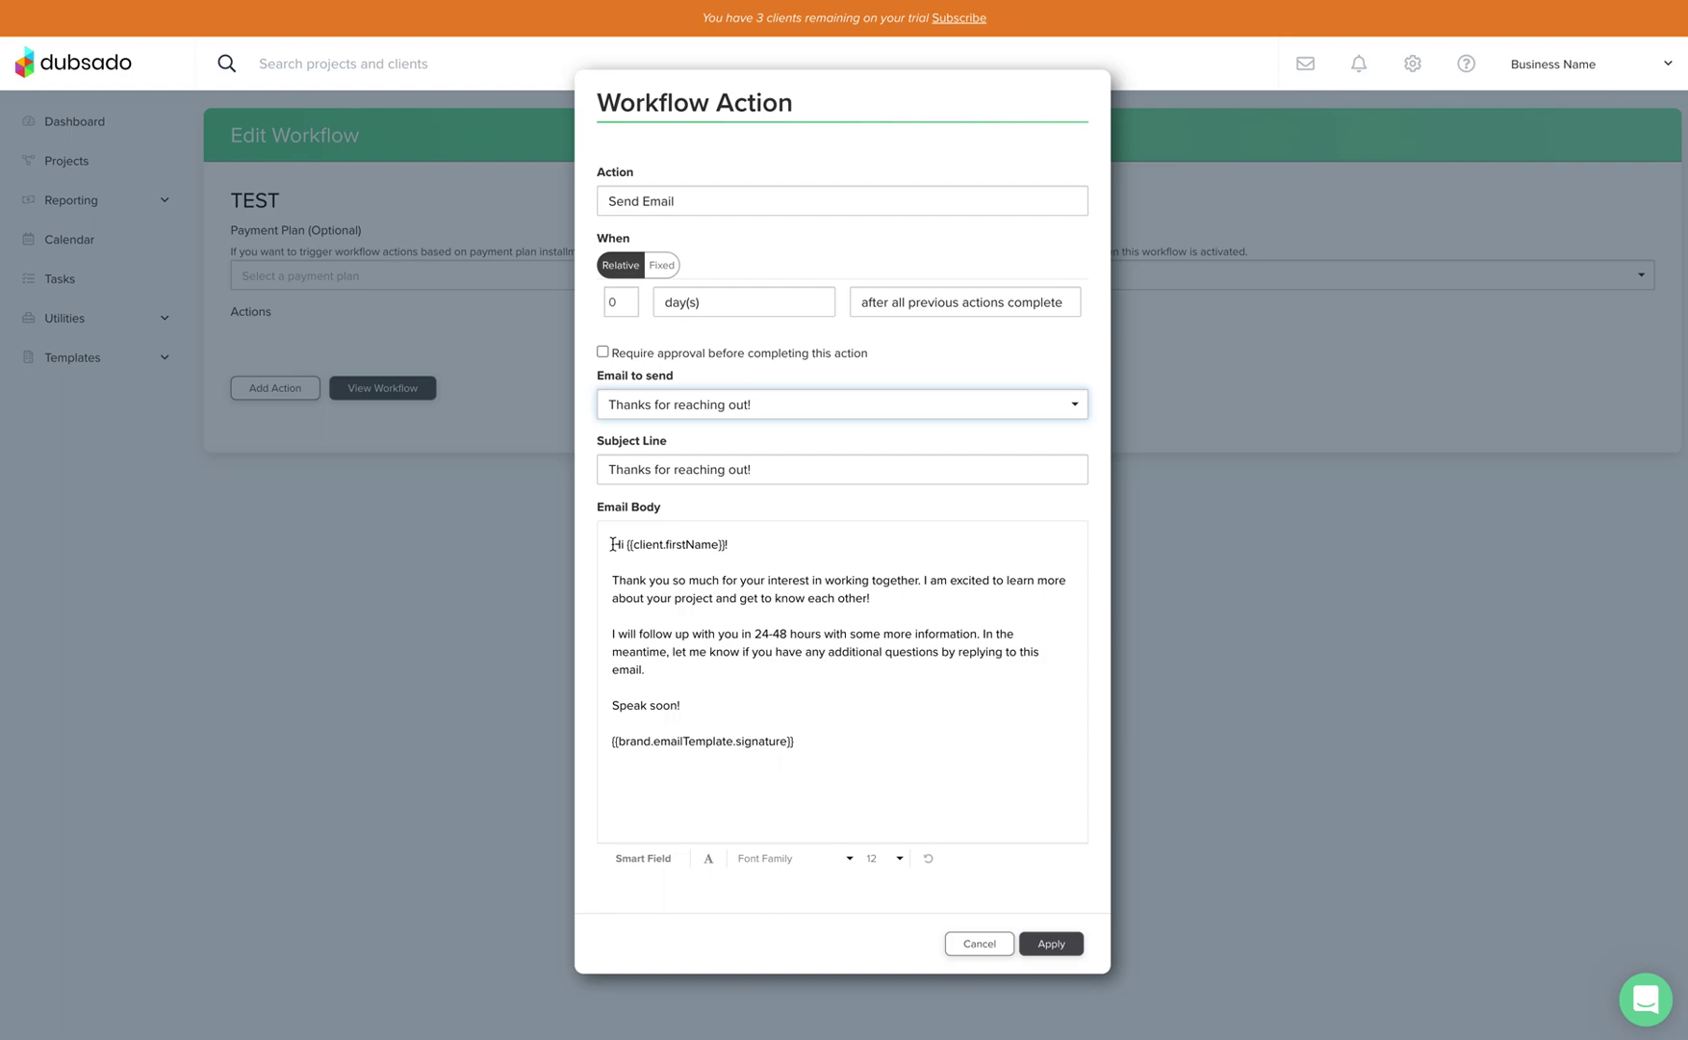
left_click(1056, 951)
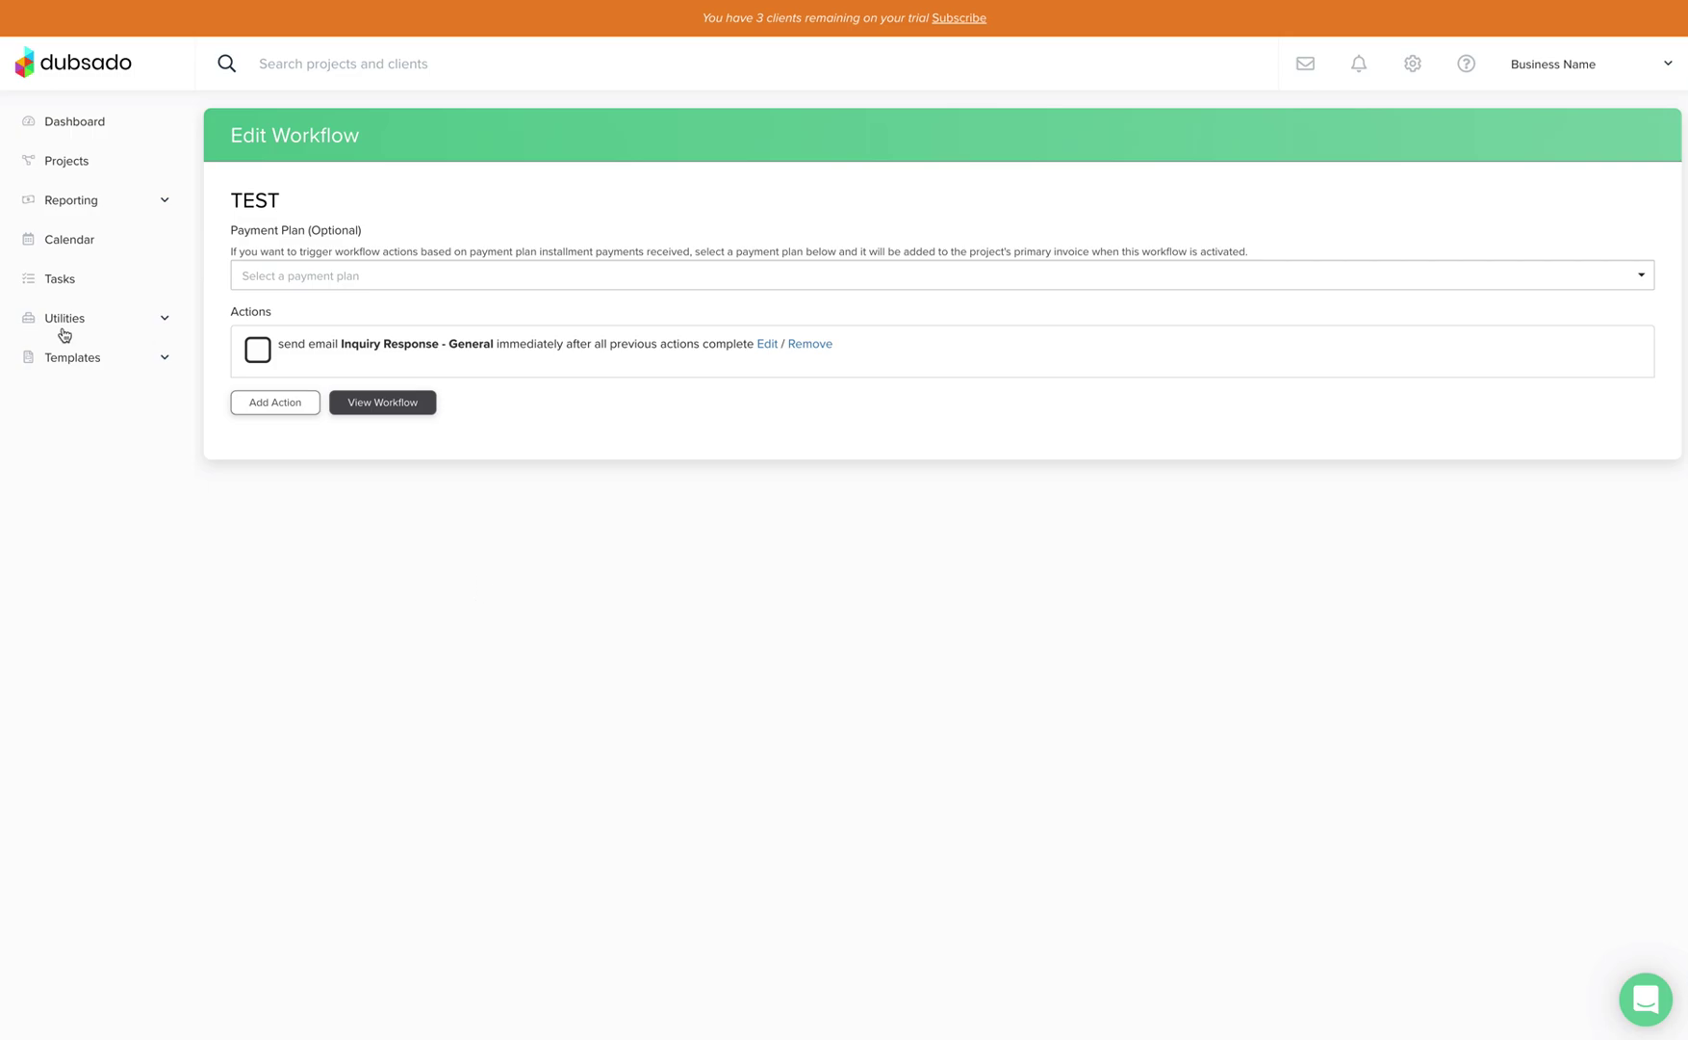
- Review the 'Inquiry Response - General' canned email, then go back to the Canned Emails list
left_click(164, 358)
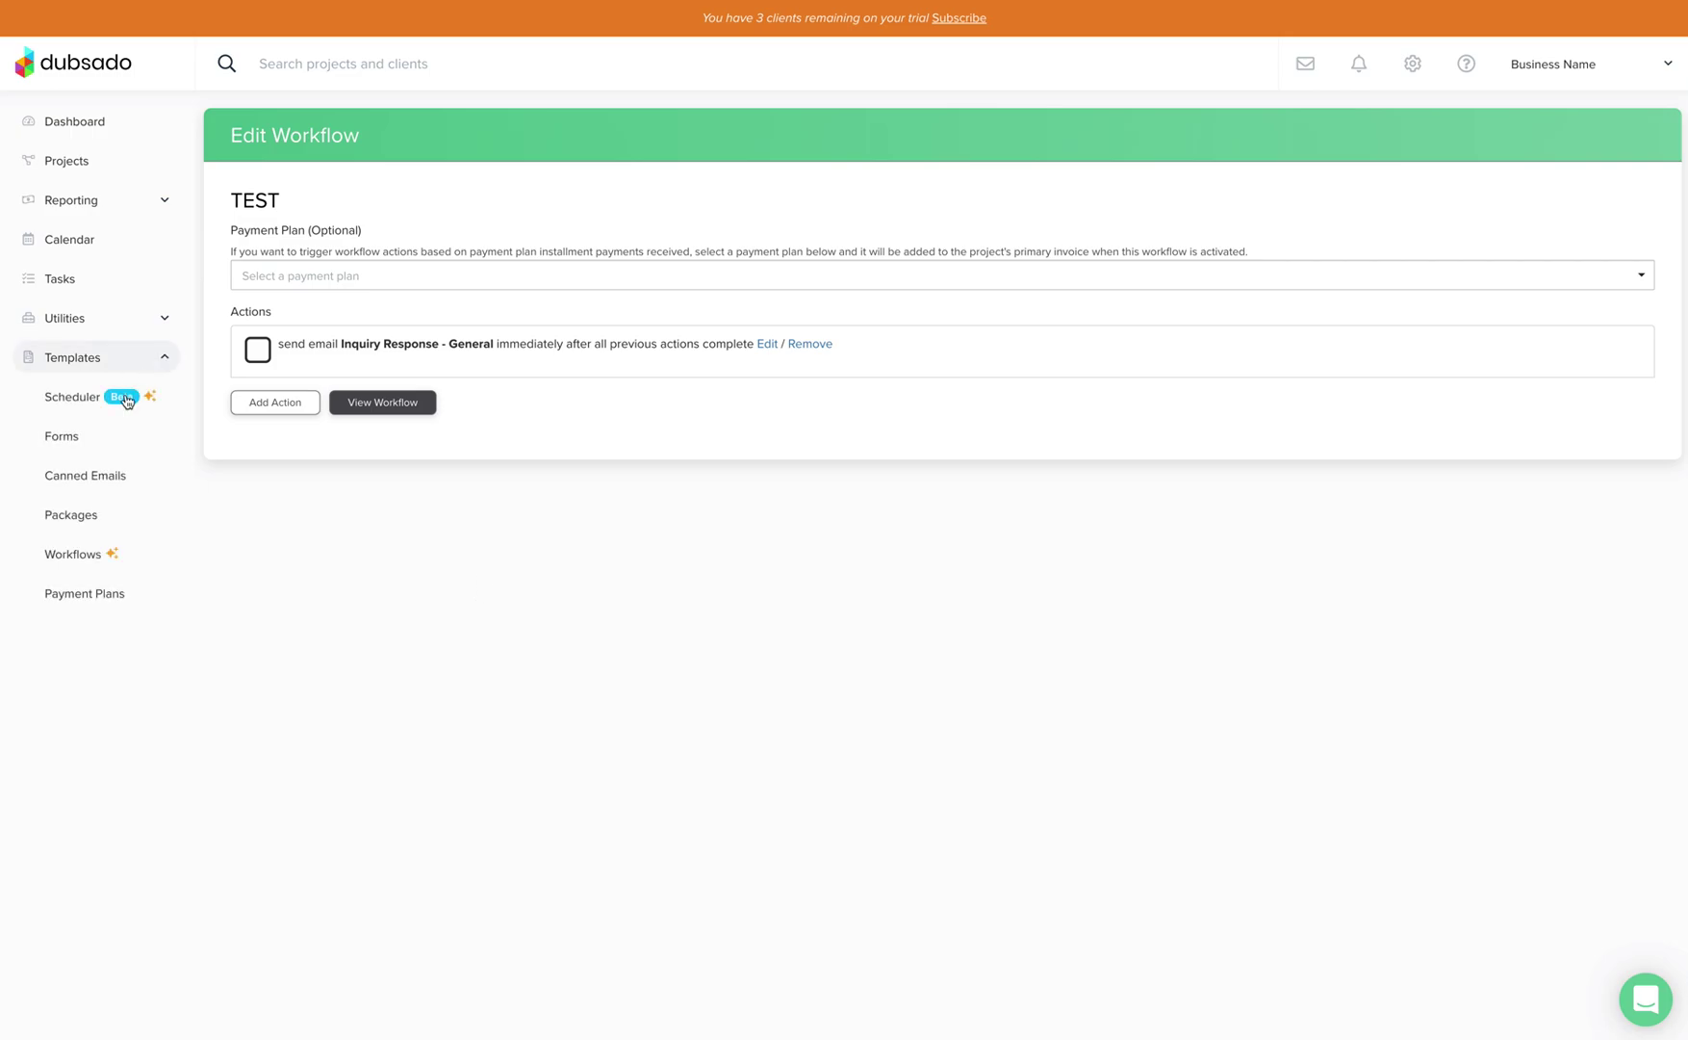
left_click(87, 483)
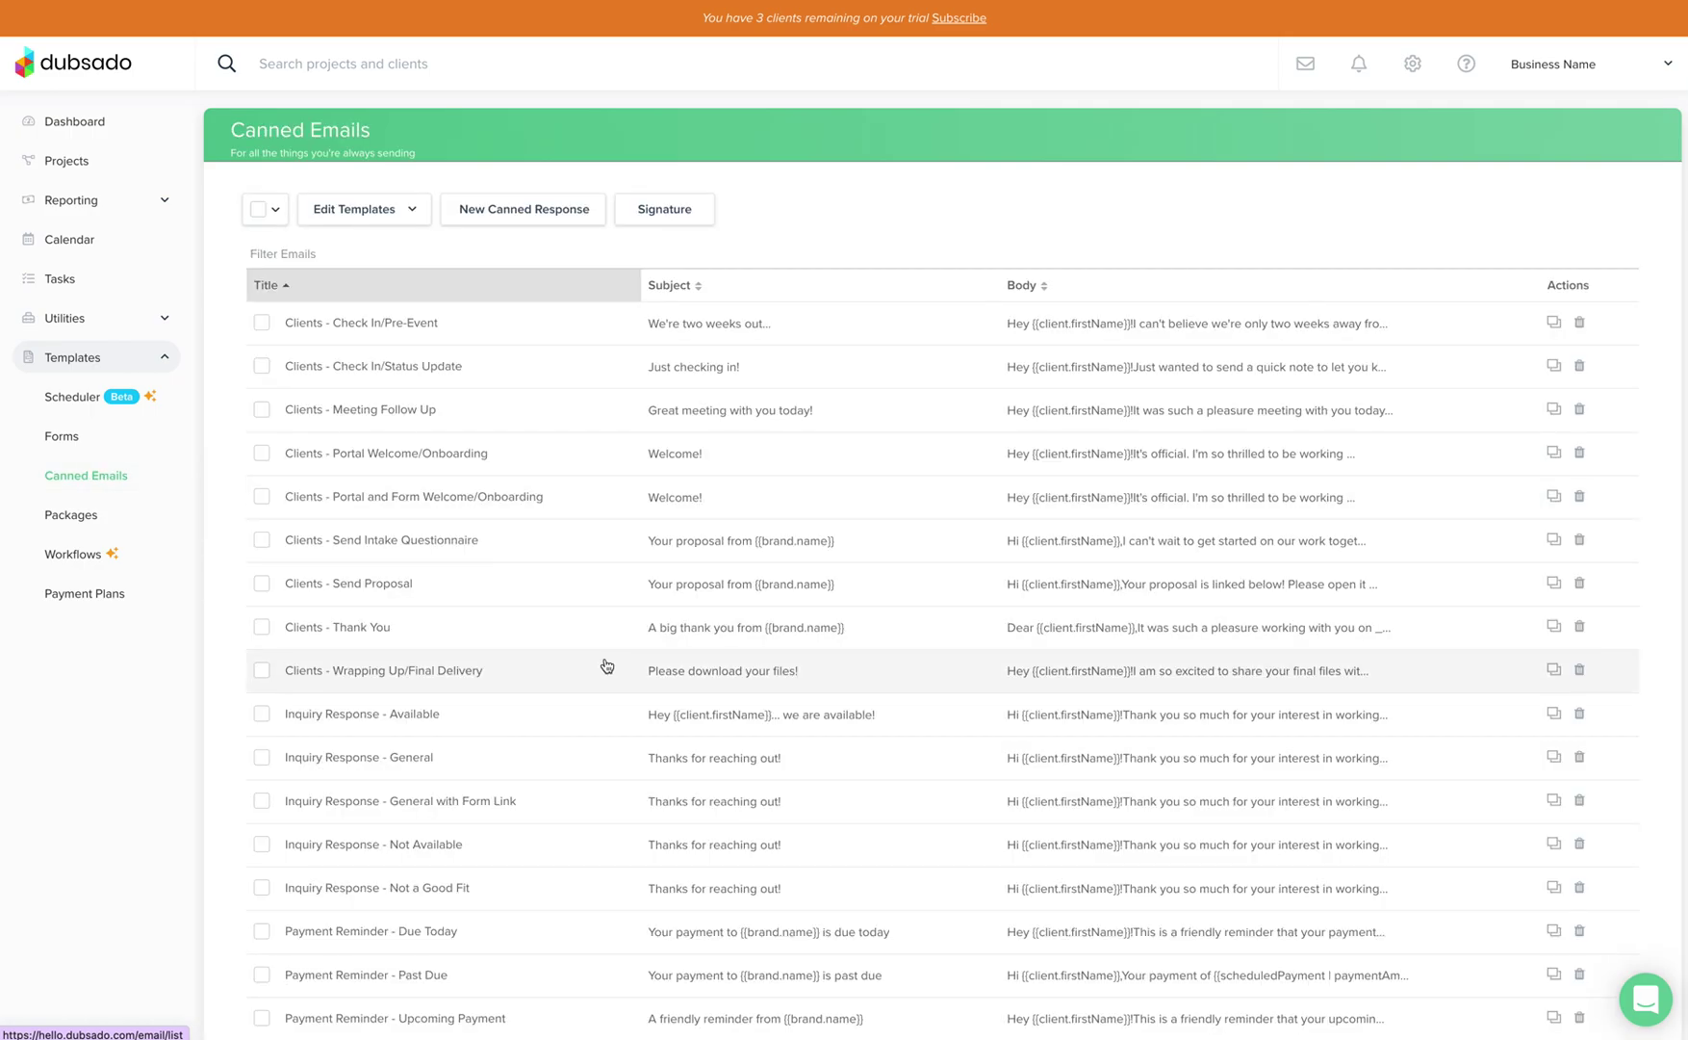
scroll(603, 667, "down", 2)
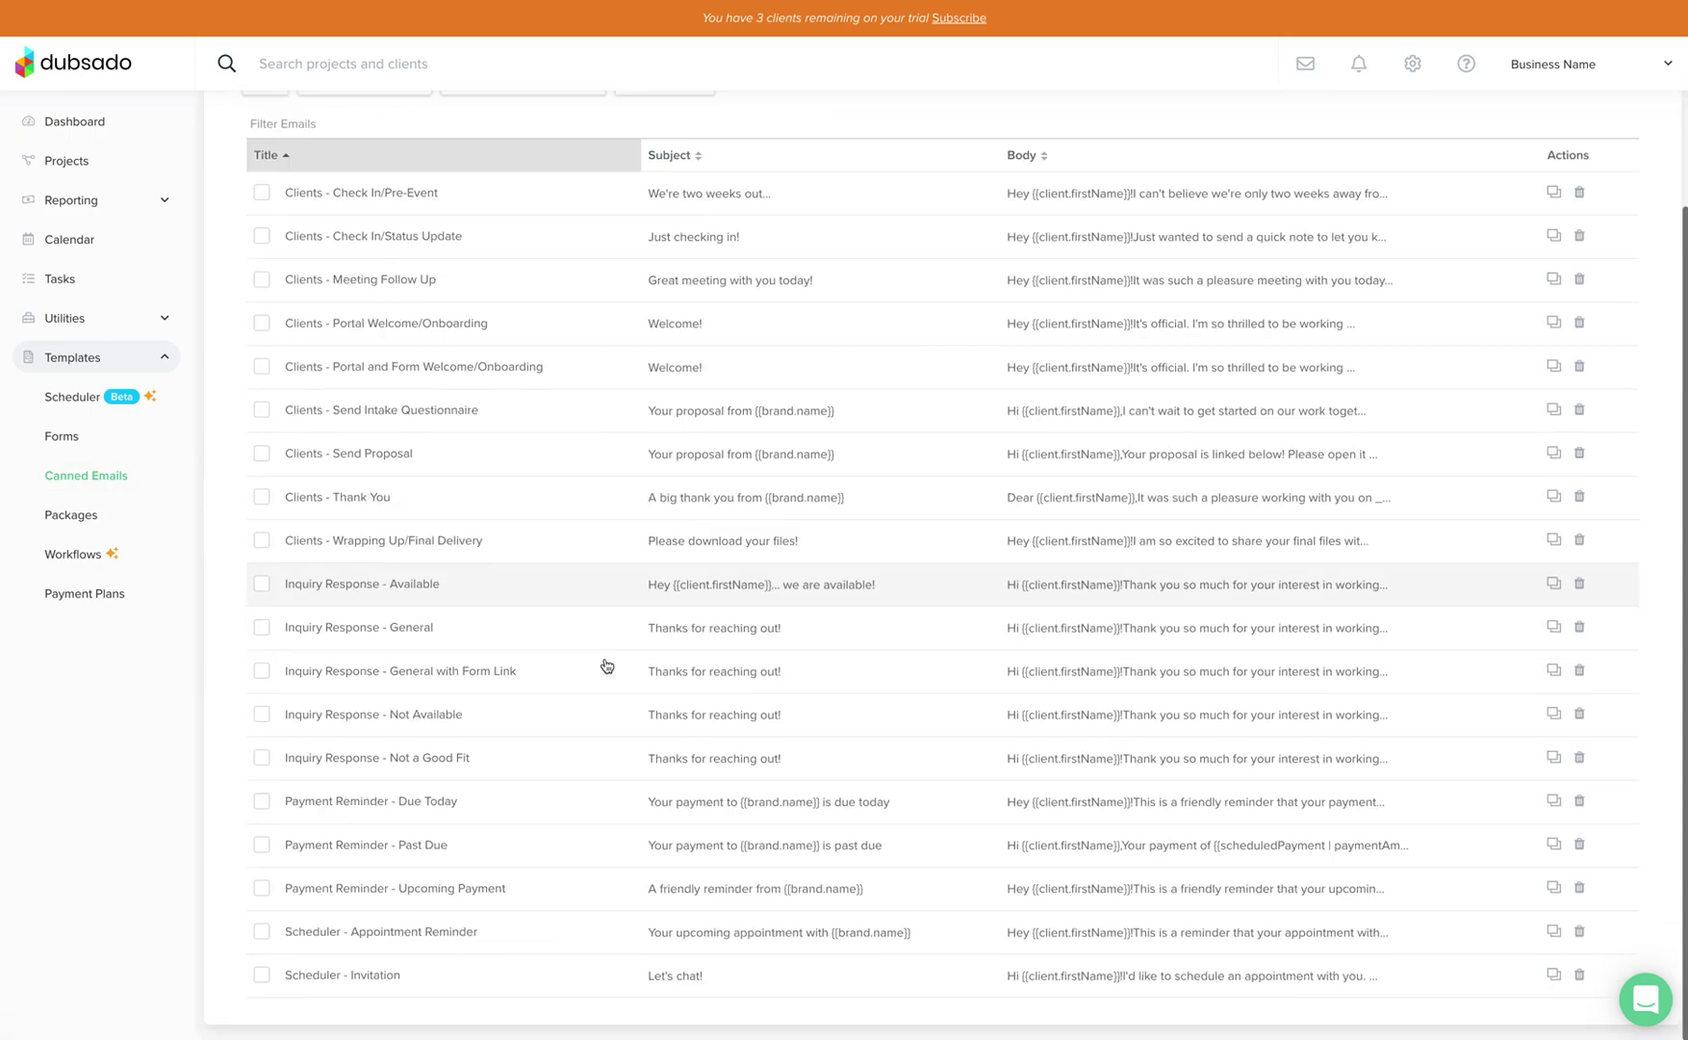
left_click(410, 628)
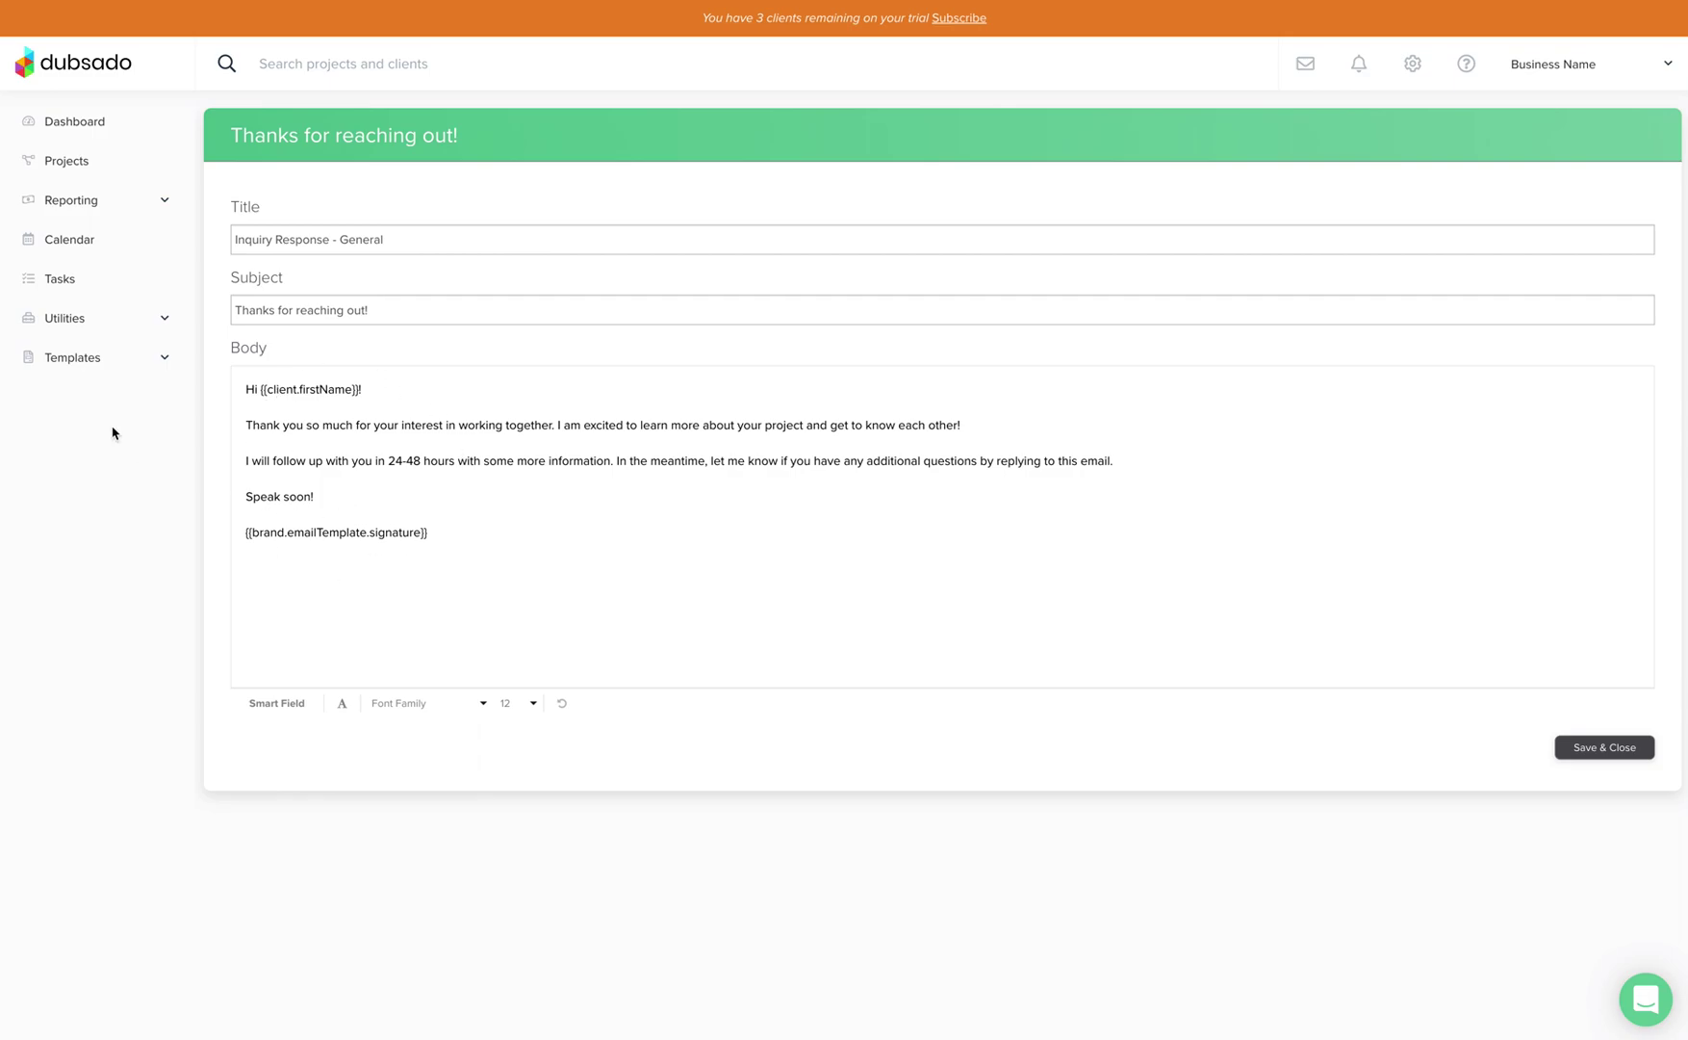
left_click(165, 358)
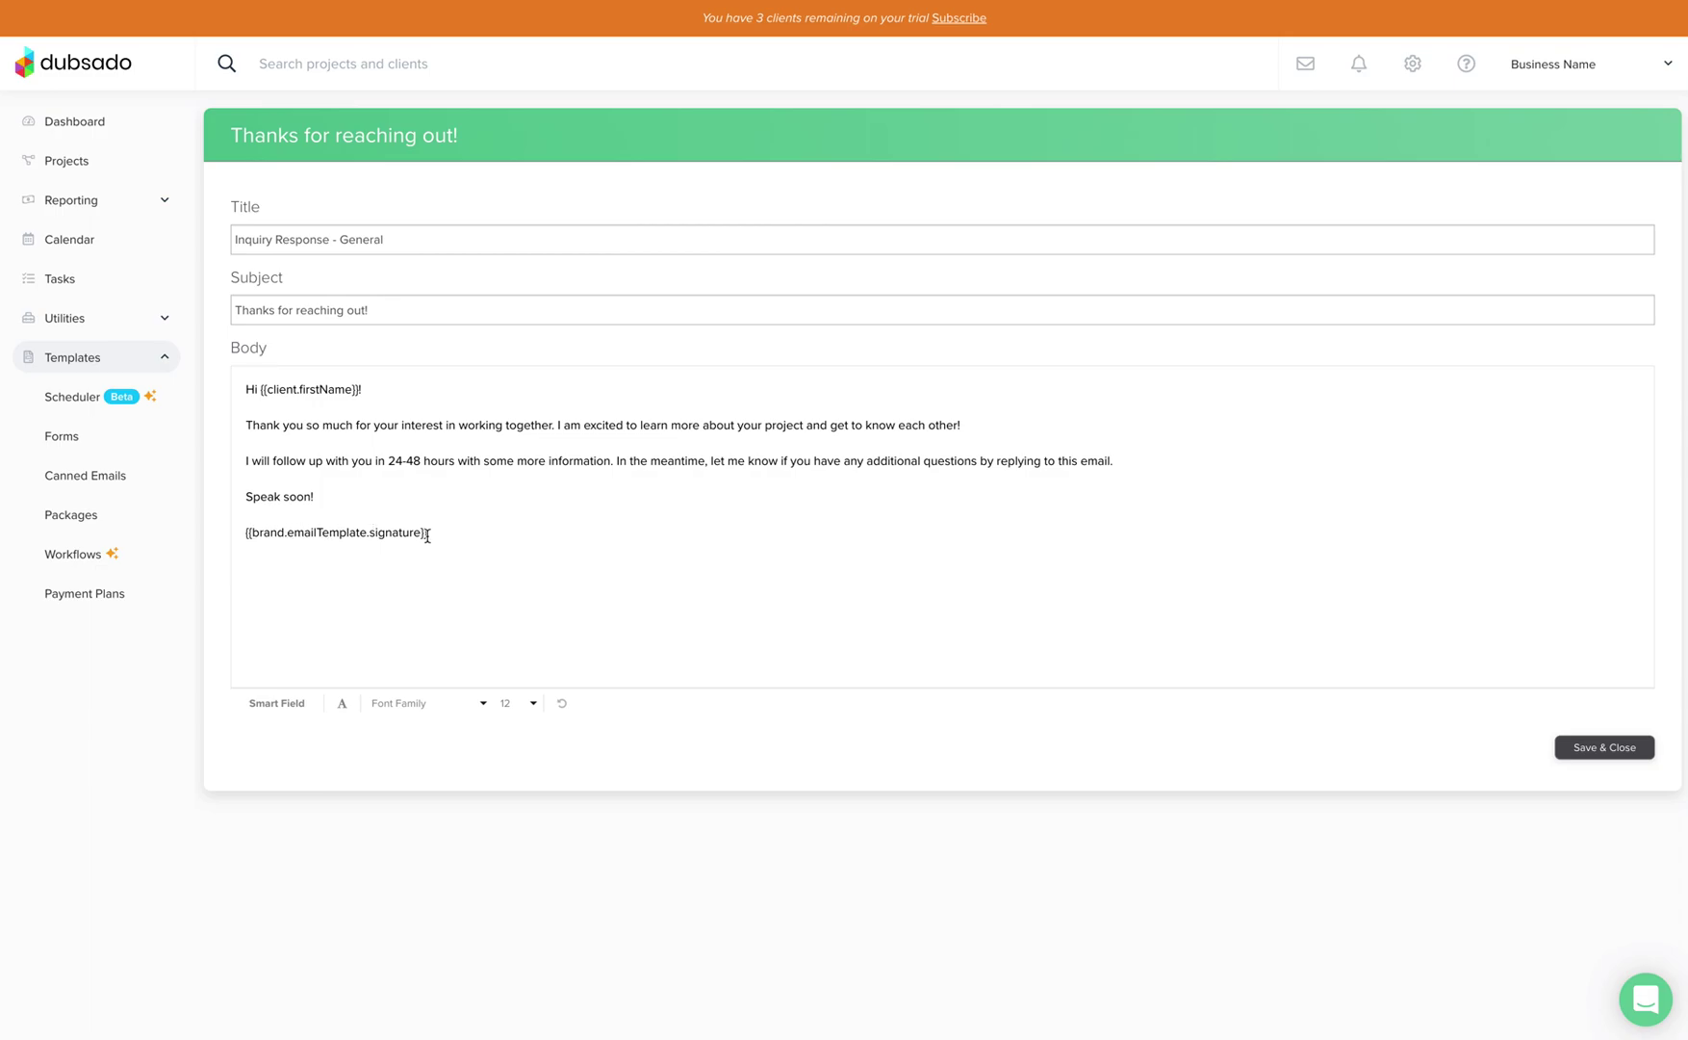
left_click(77, 475)
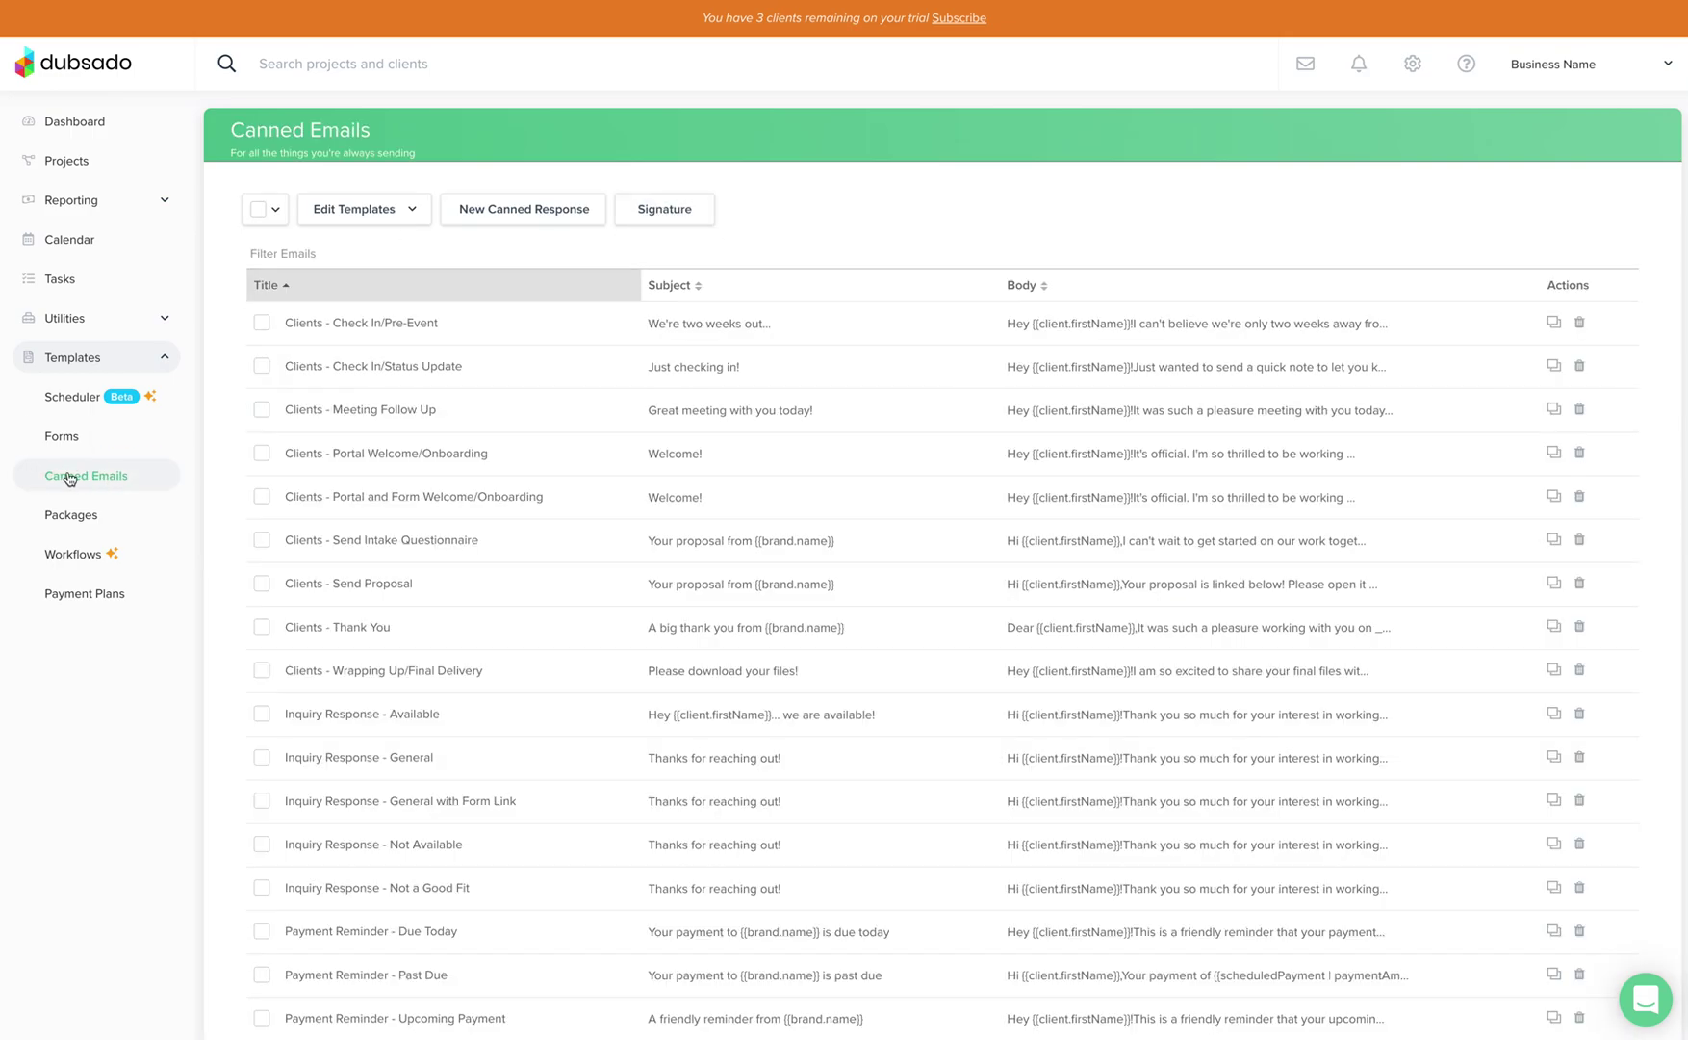
left_click(653, 212)
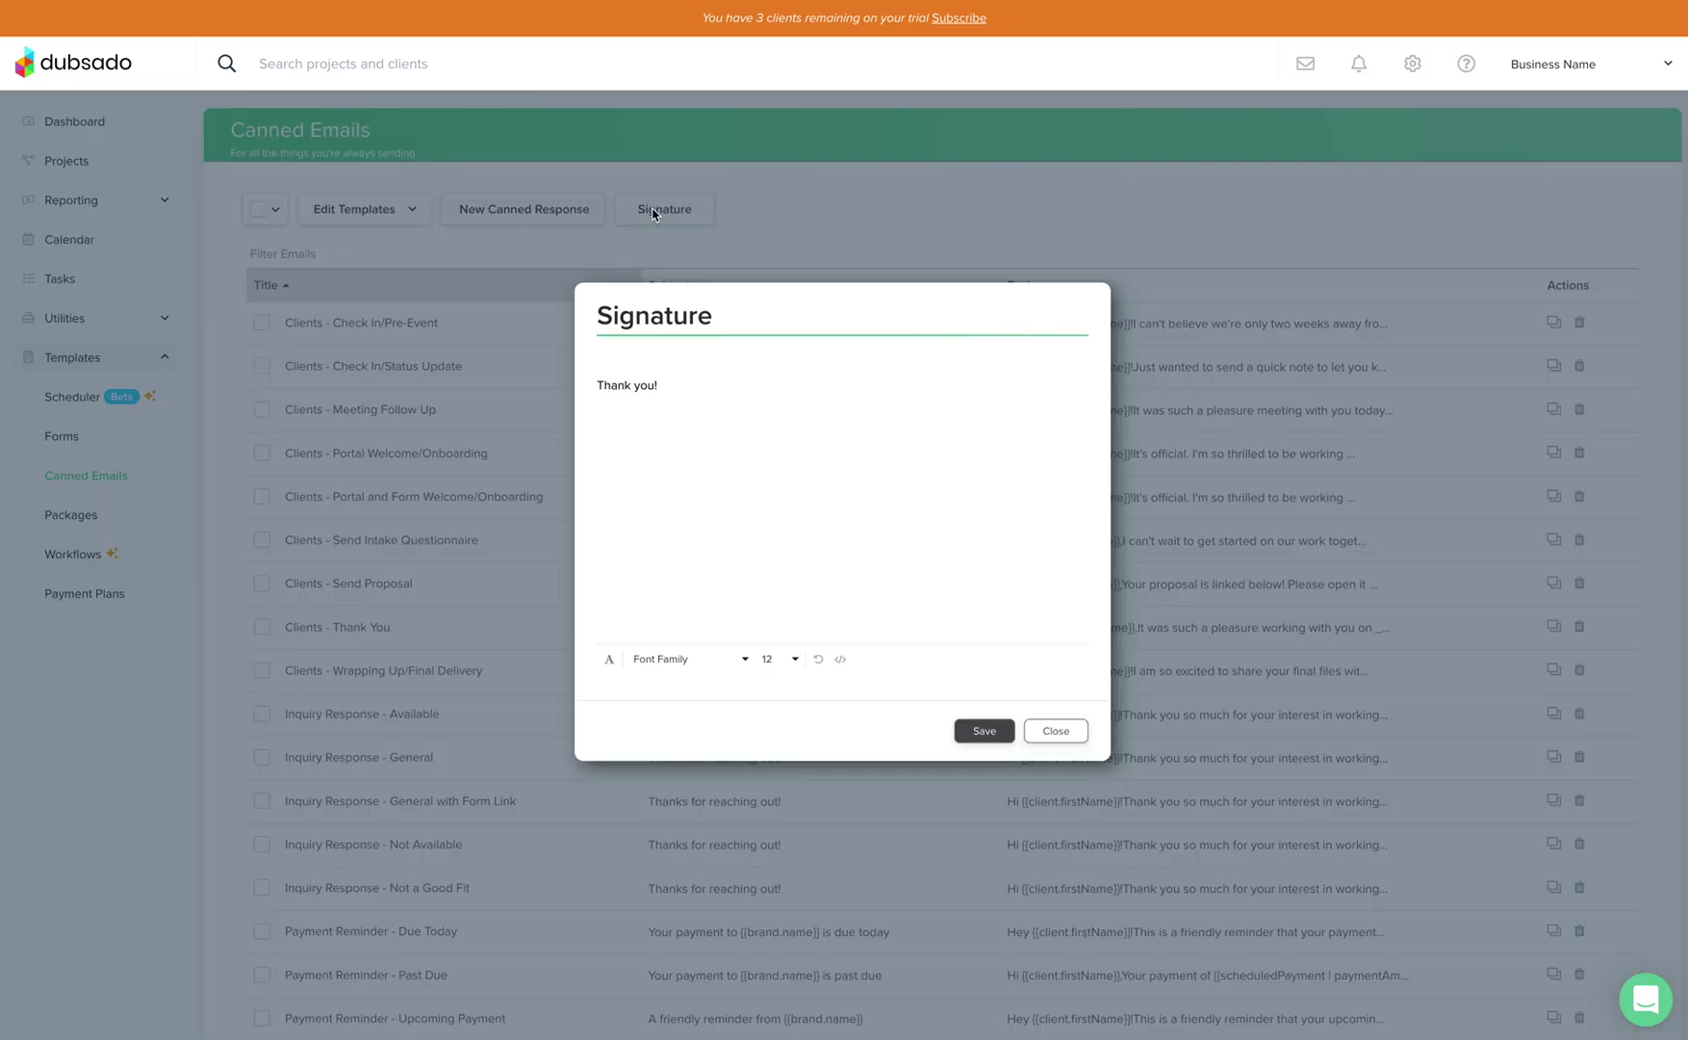
left_click(663, 388)
triple_click(645, 389)
left_click(1056, 730)
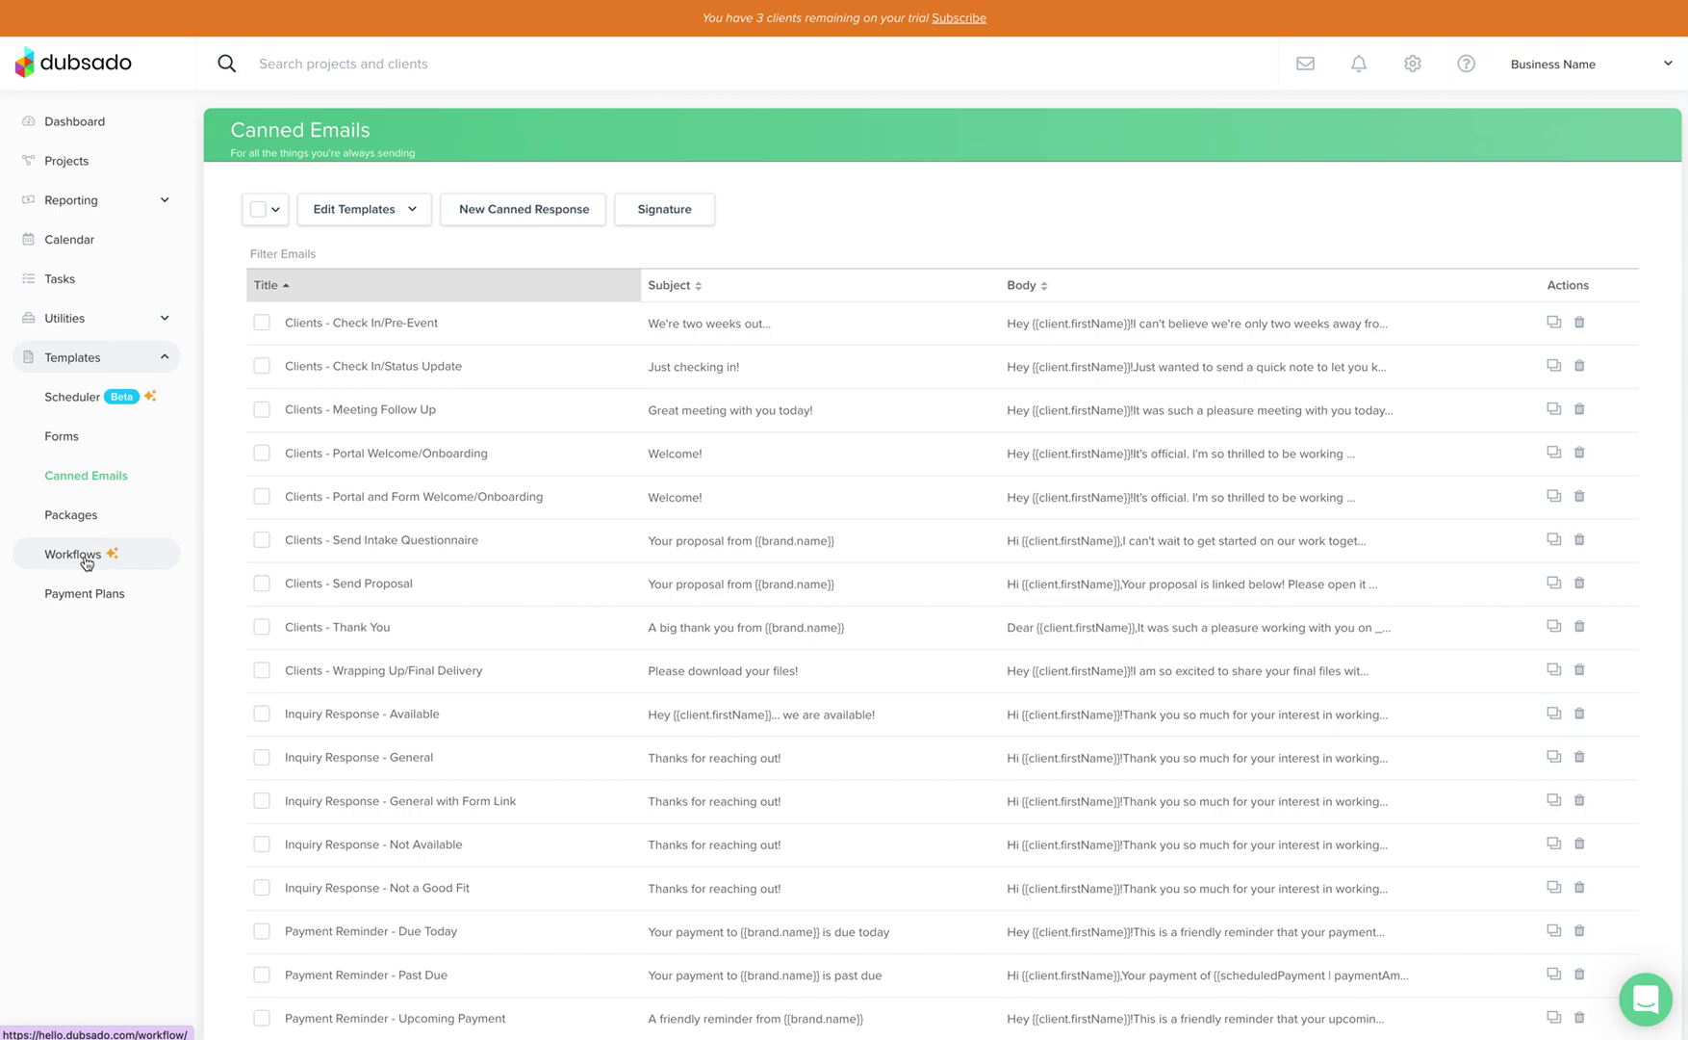
- Choose TEST as the default workflow in the Sample Lead Capture form settings
left_click(63, 440)
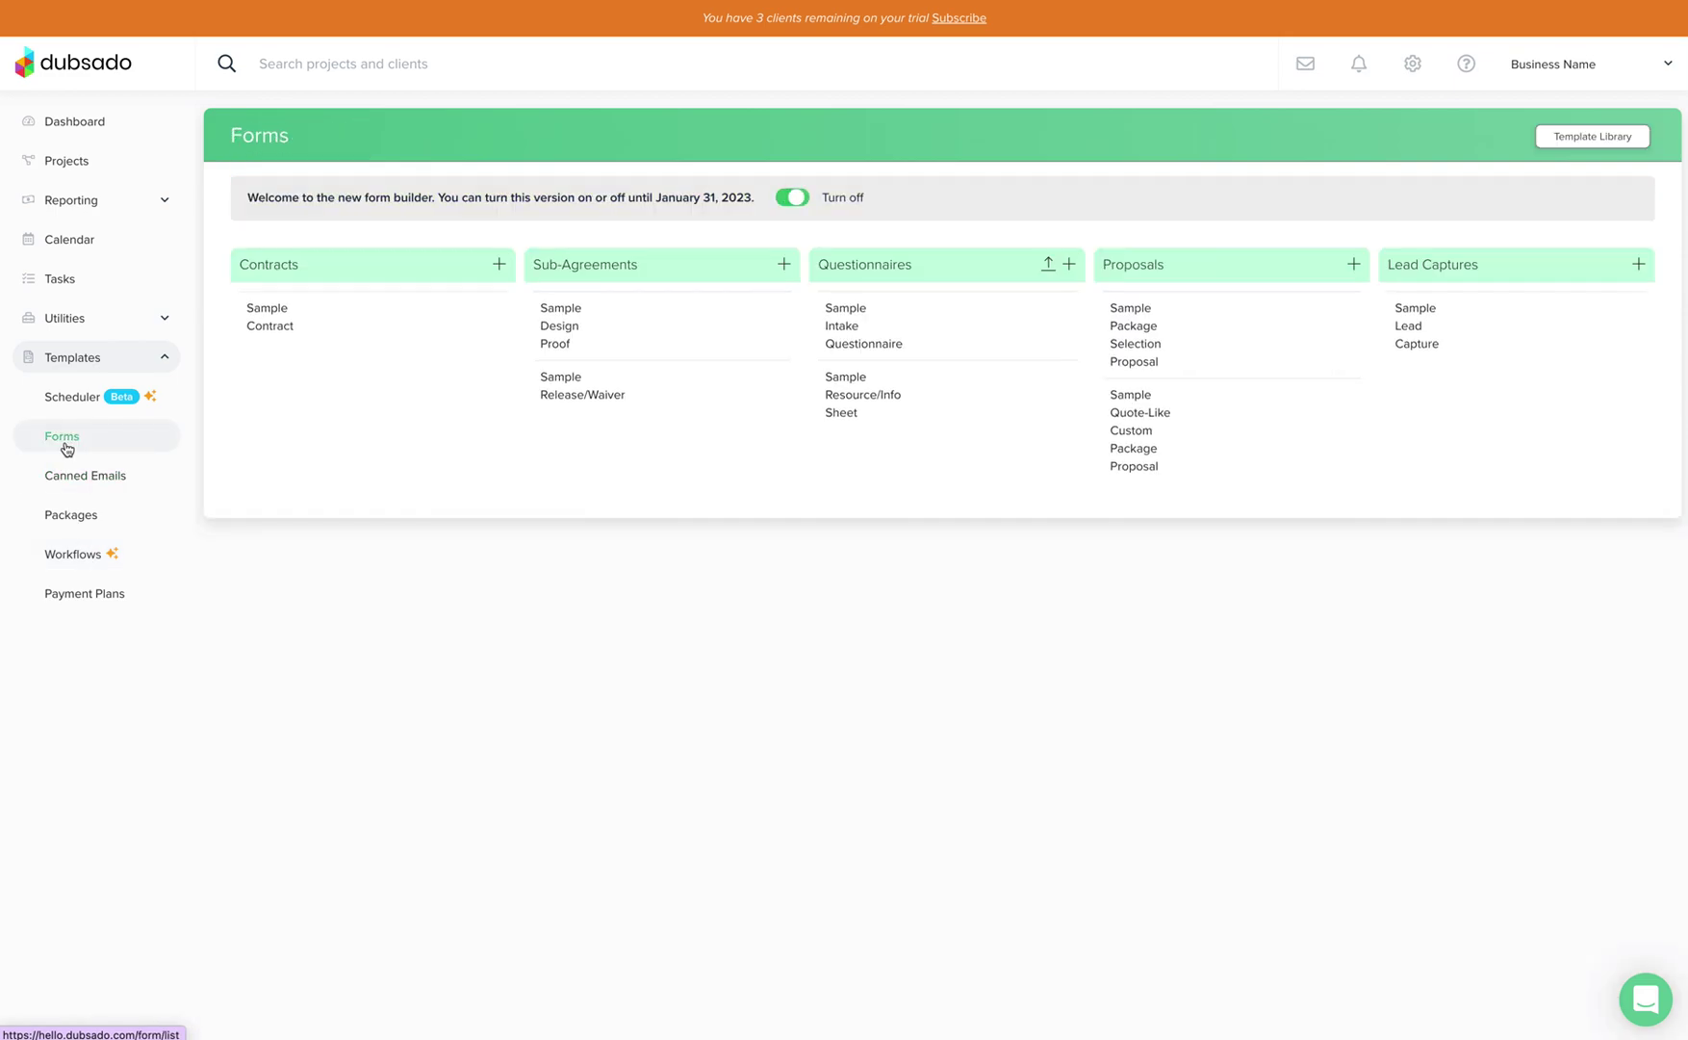
left_click(1411, 325)
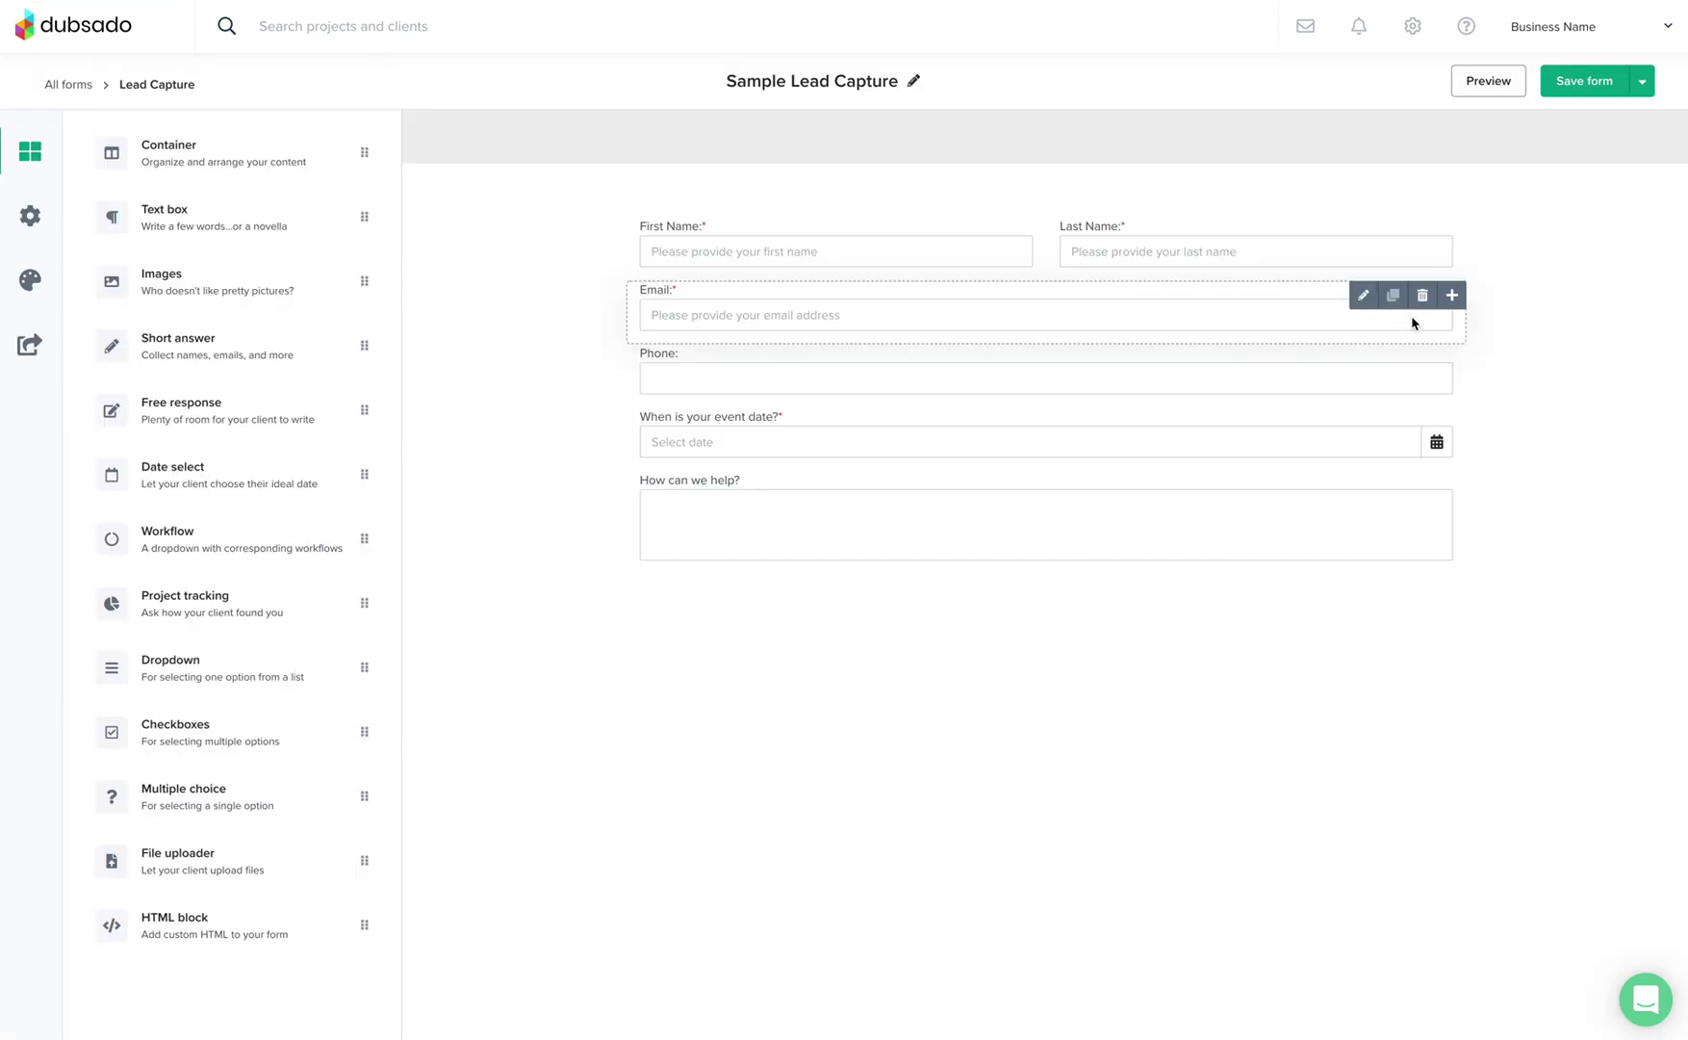
left_click(31, 217)
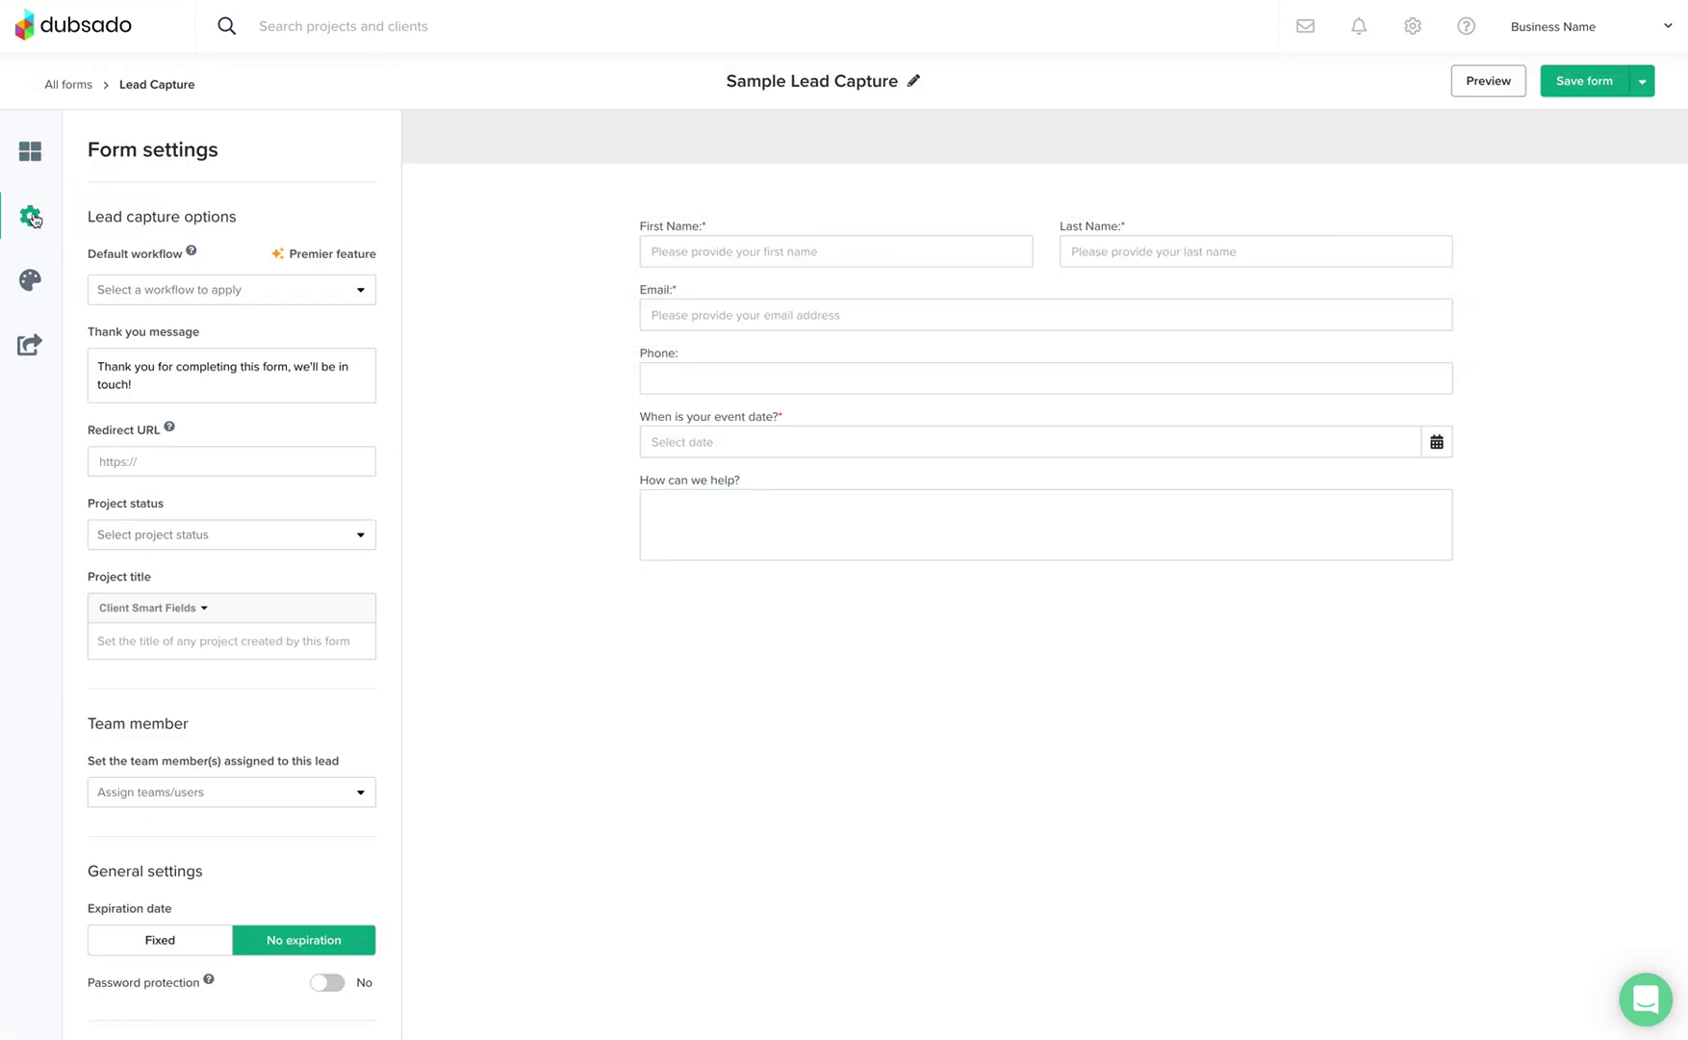
left_click(361, 289)
left_click(123, 365)
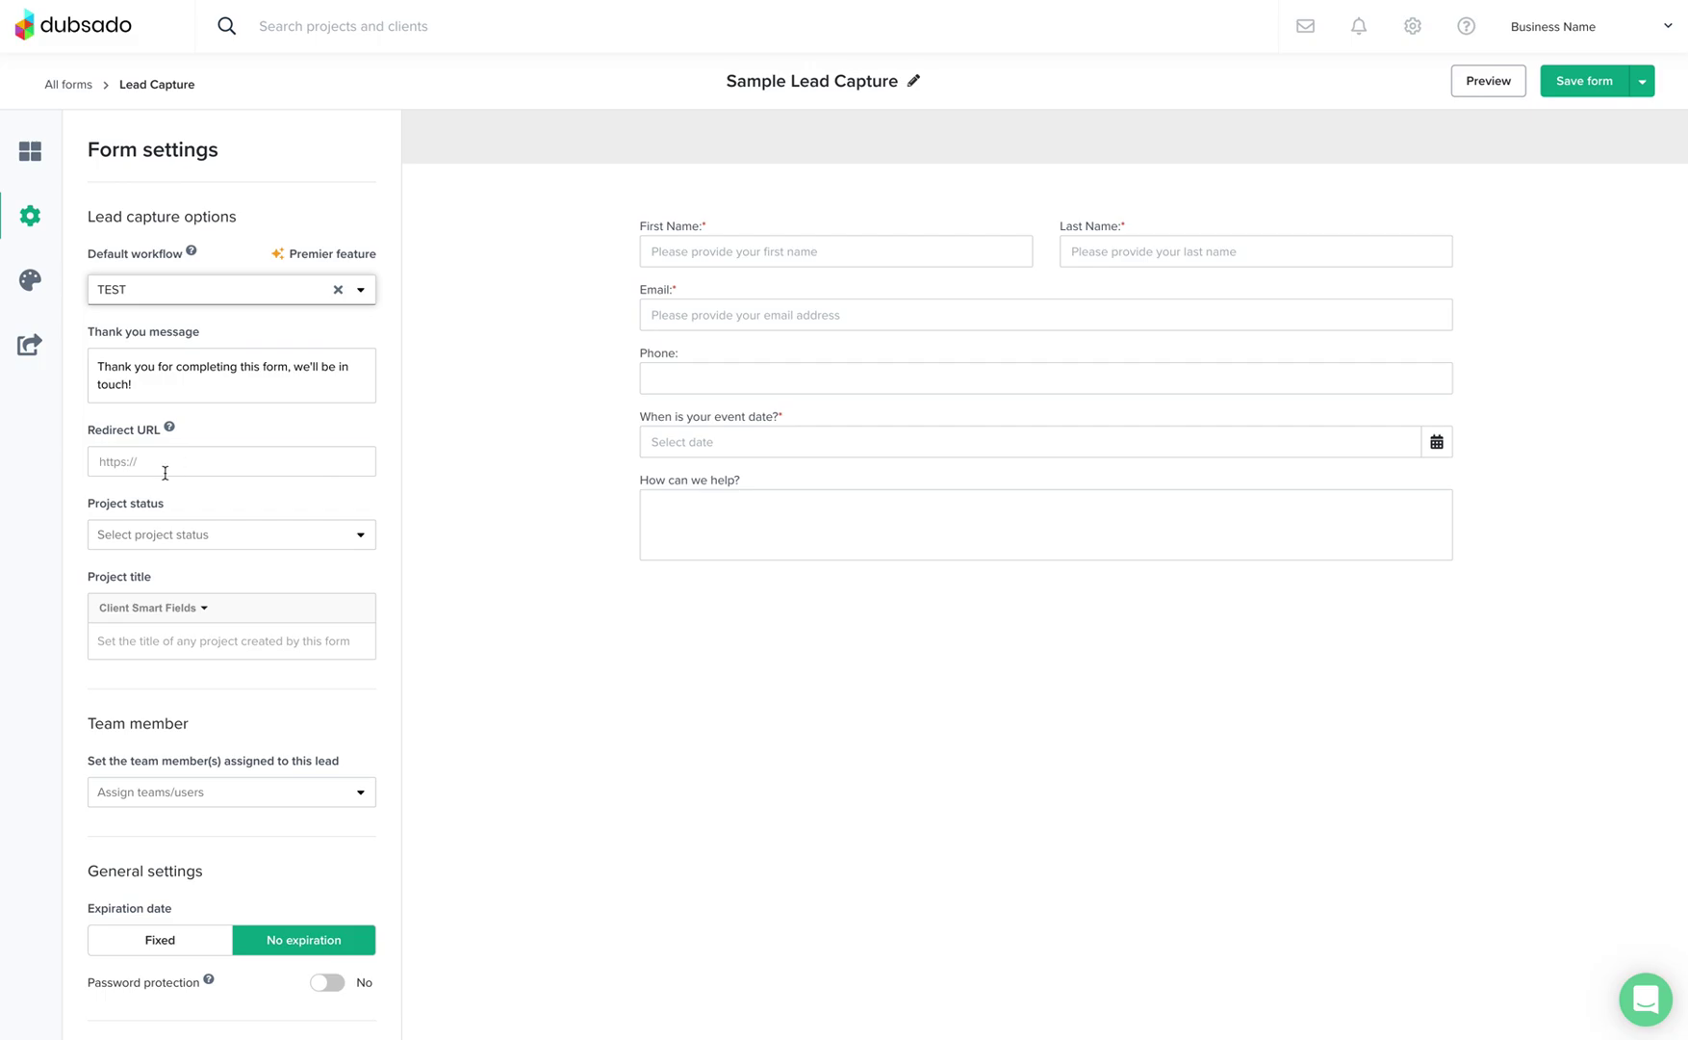
left_click(165, 387)
- Save the Sample Lead Capture form and copy its embed code from the Sharing panel
key("ctrl+a")
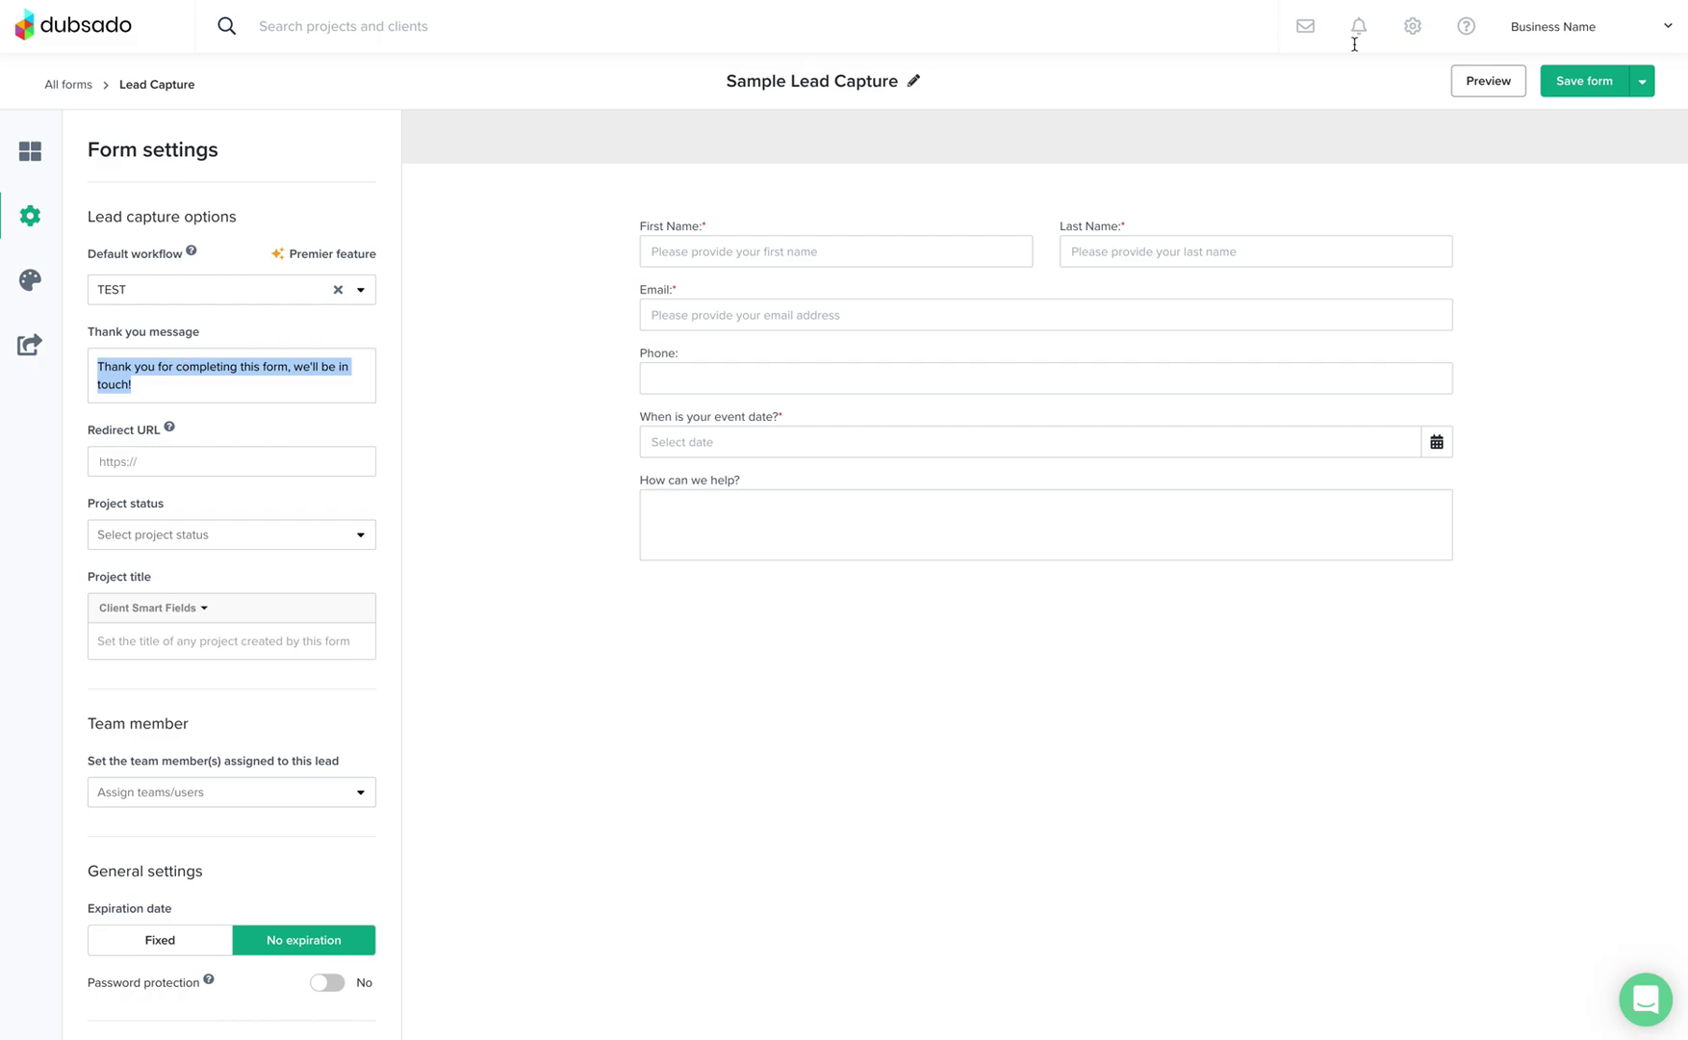
left_click(1584, 83)
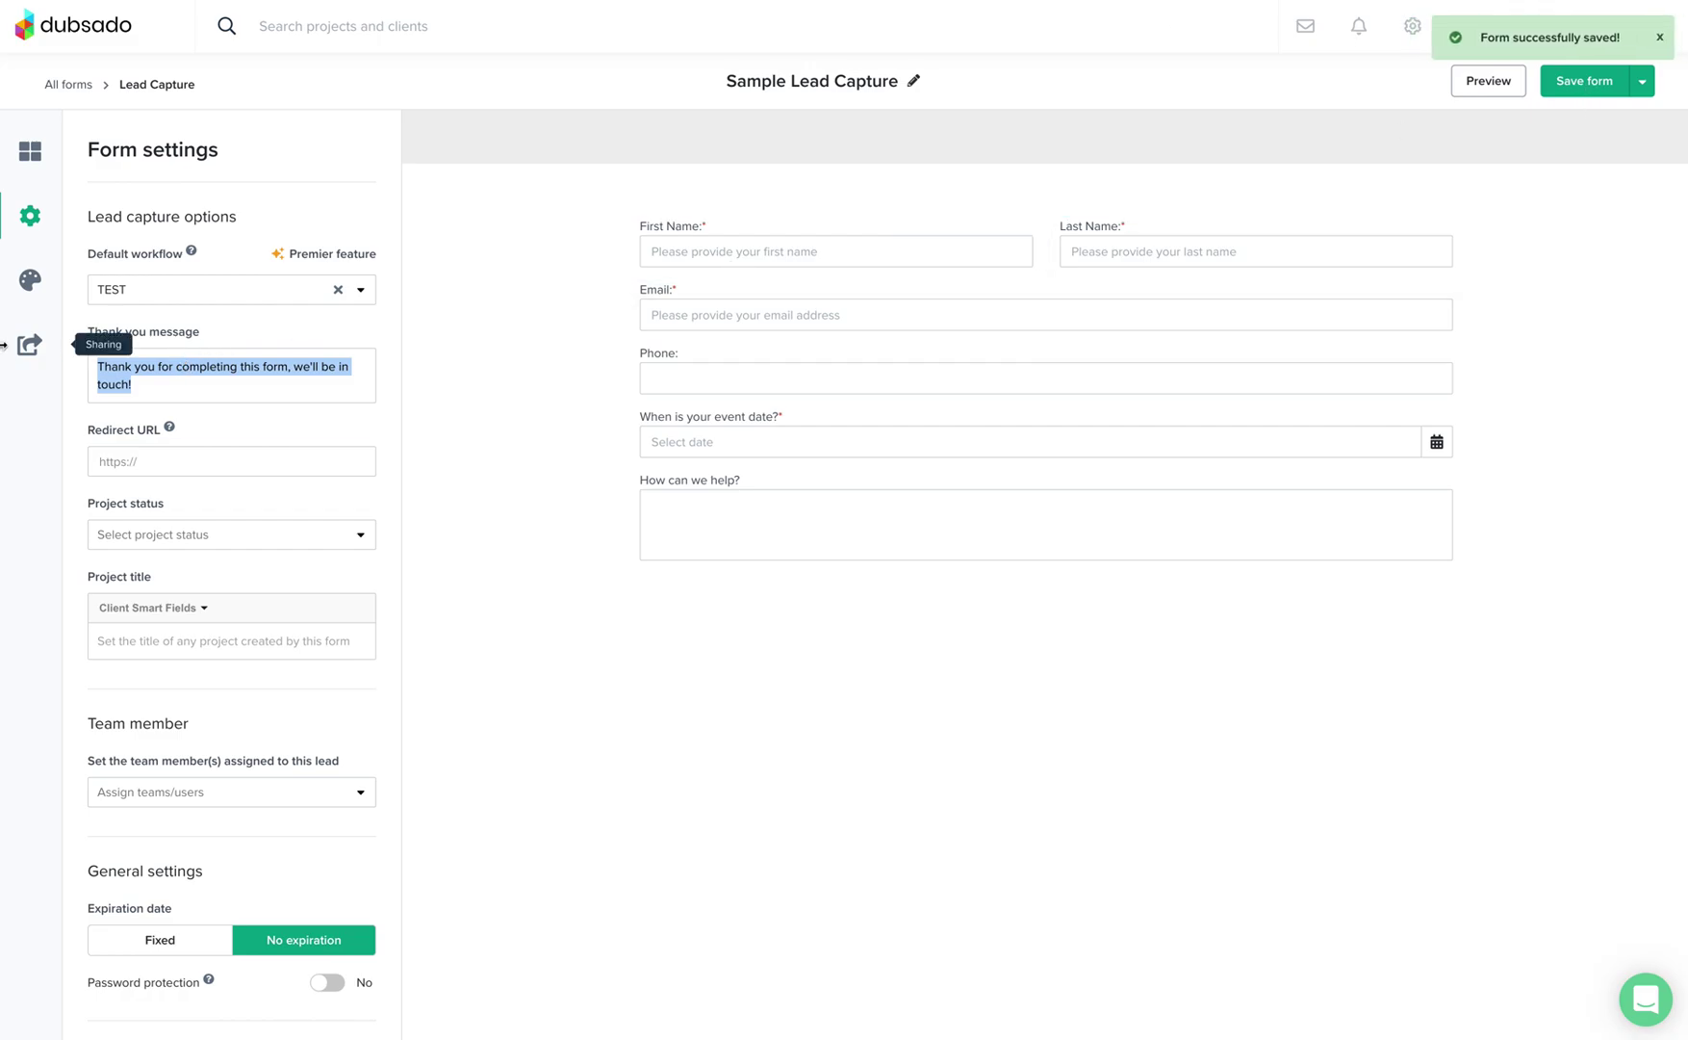
left_click(32, 345)
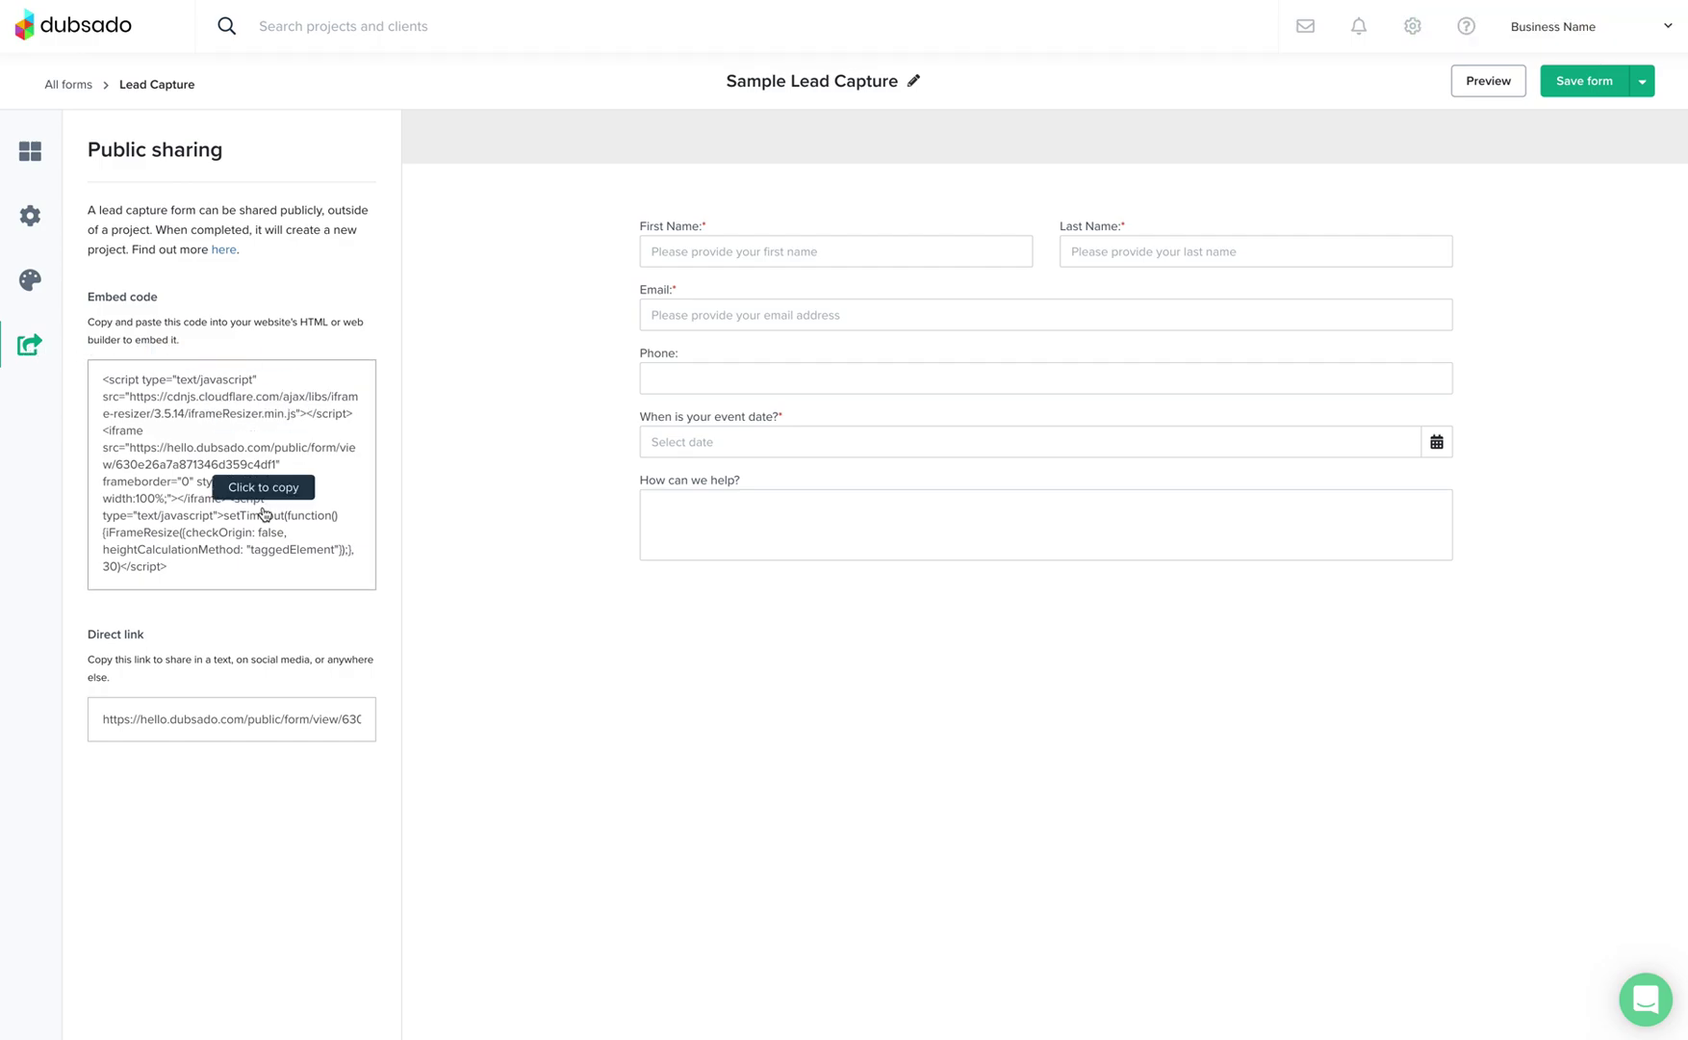
left_click(184, 448)
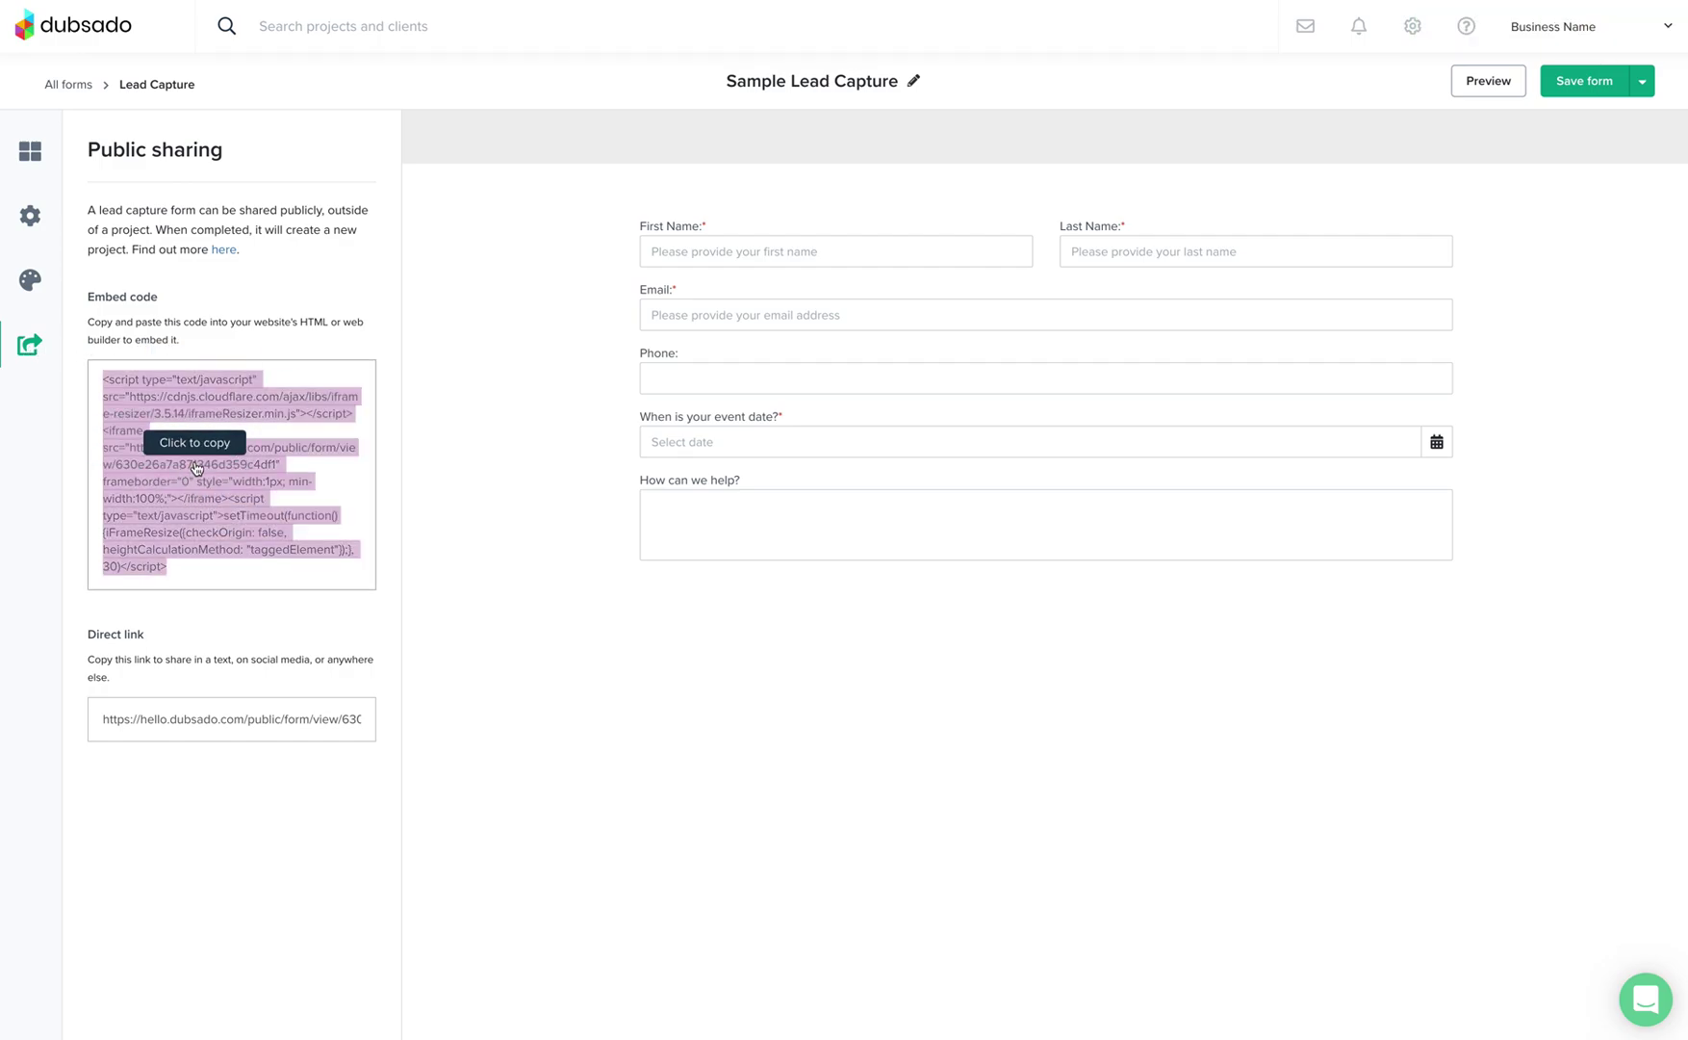